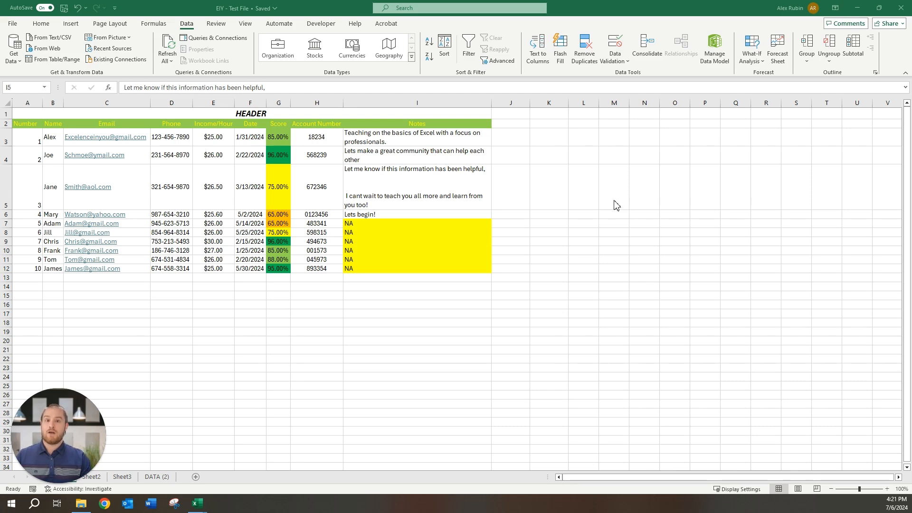
Step: Turn on filtering for the header row of the data table, starting at the Number heading in A2
key("alt+Tab")
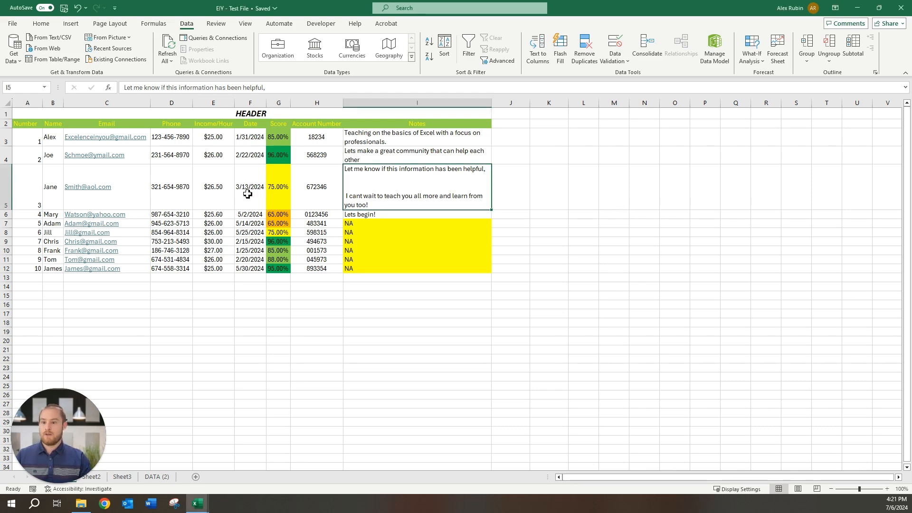
left_click(251, 182)
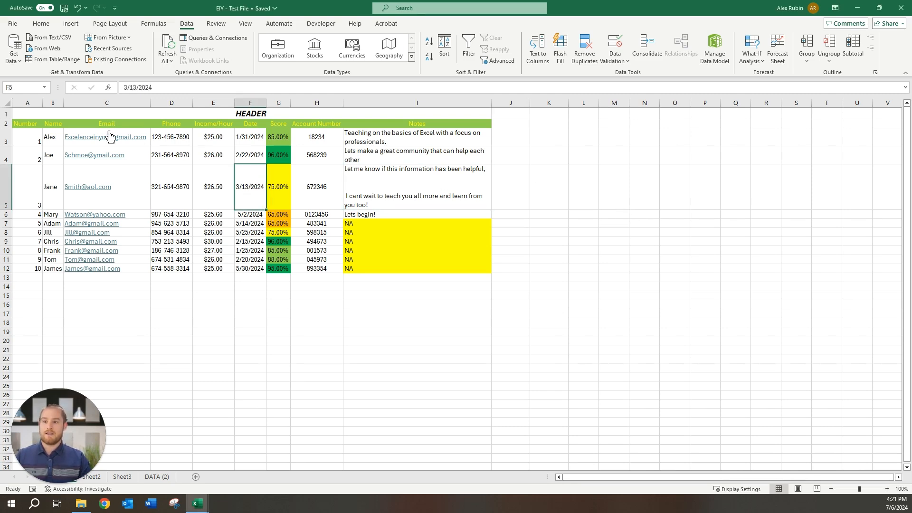
left_click(32, 124)
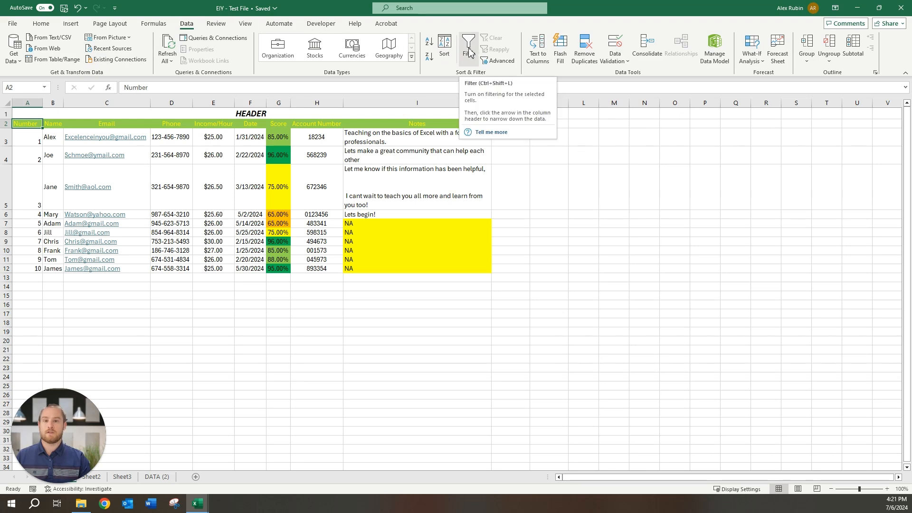
left_click(468, 51)
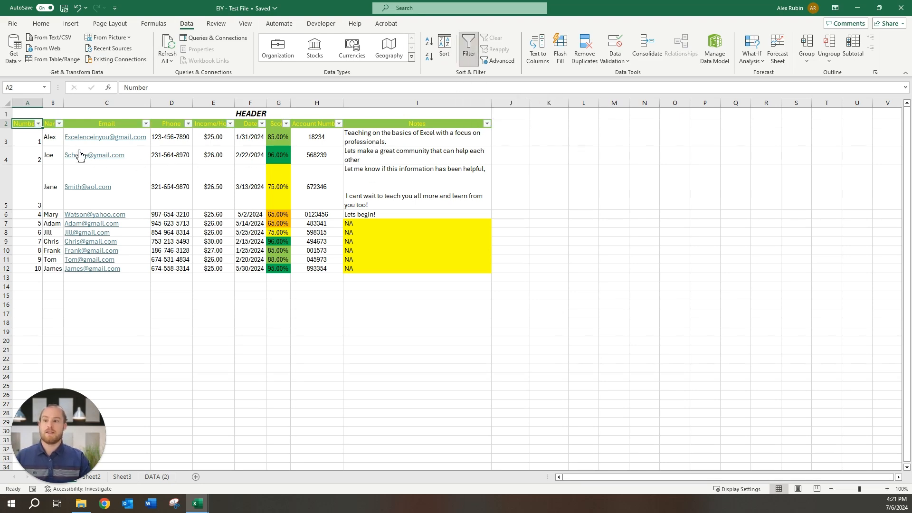
Step: Filter the Number column by searching for 1 and excluding 10, so only the value 1 is kept
left_click(39, 124)
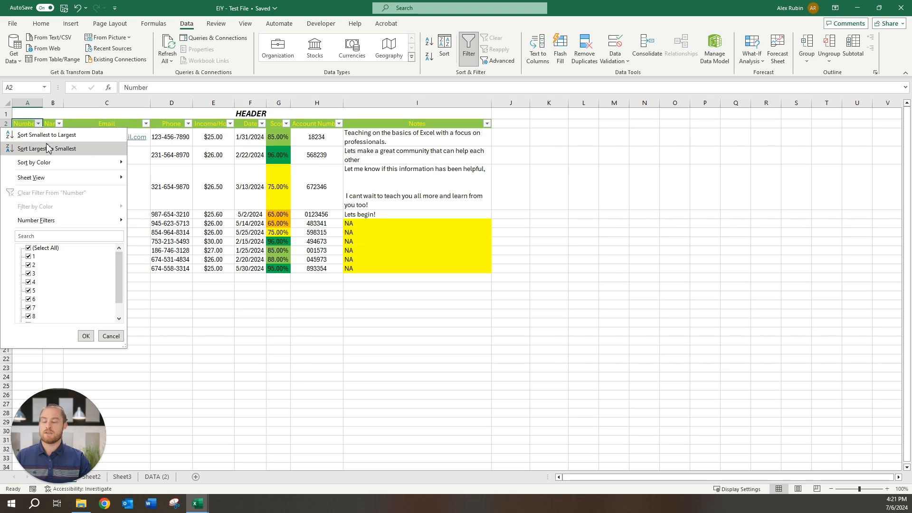
mouse_move(72, 162)
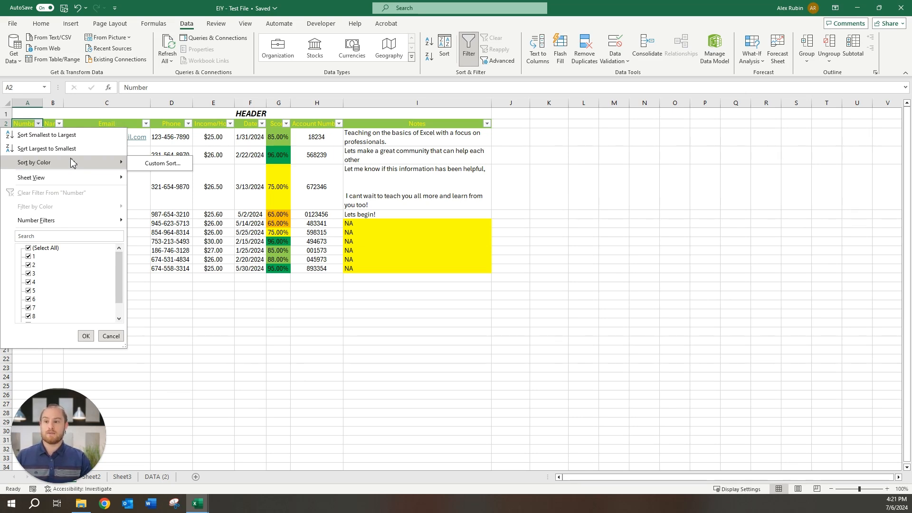
mouse_move(63, 181)
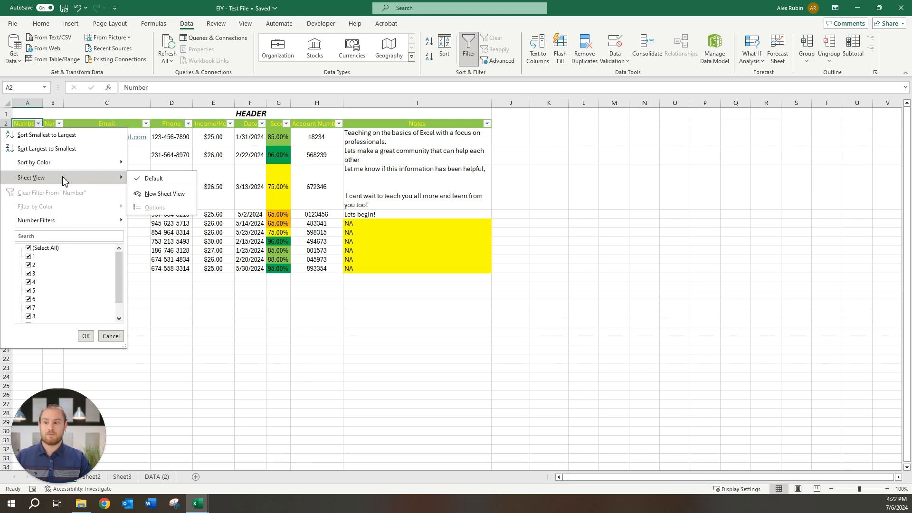
mouse_move(65, 223)
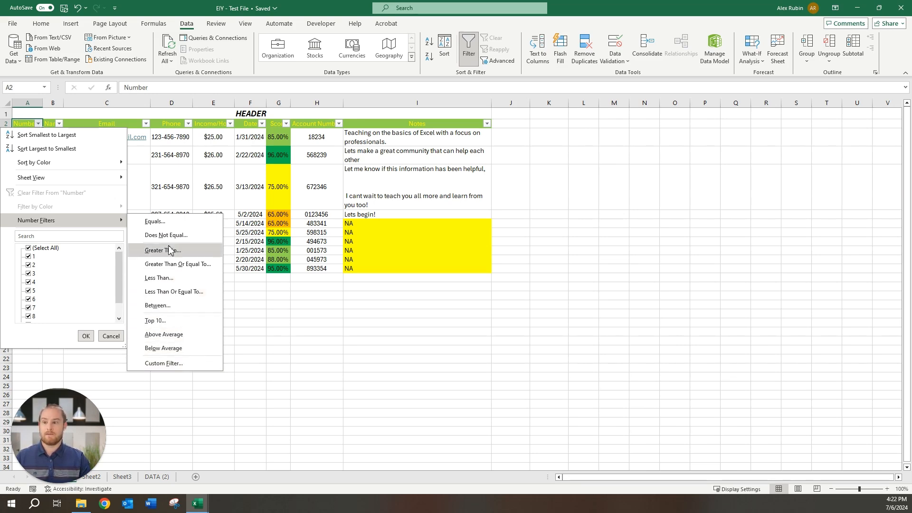
left_click(80, 237)
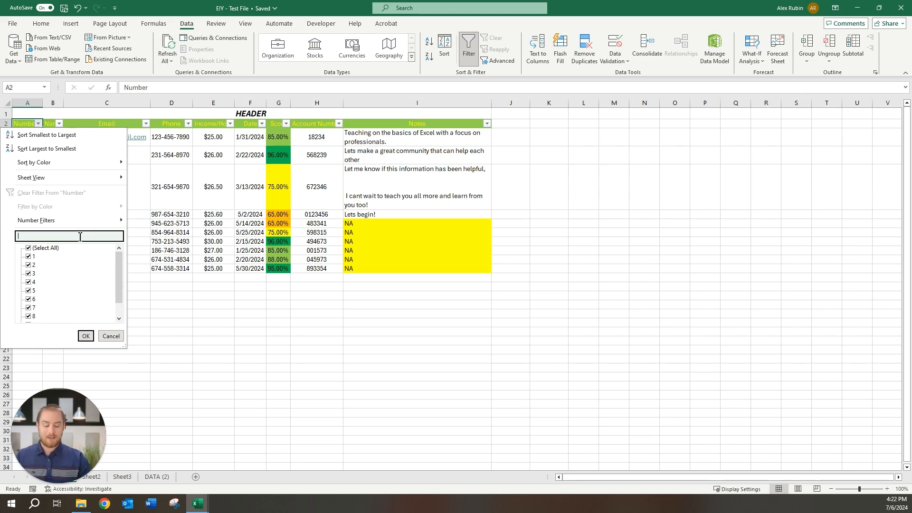
type("1")
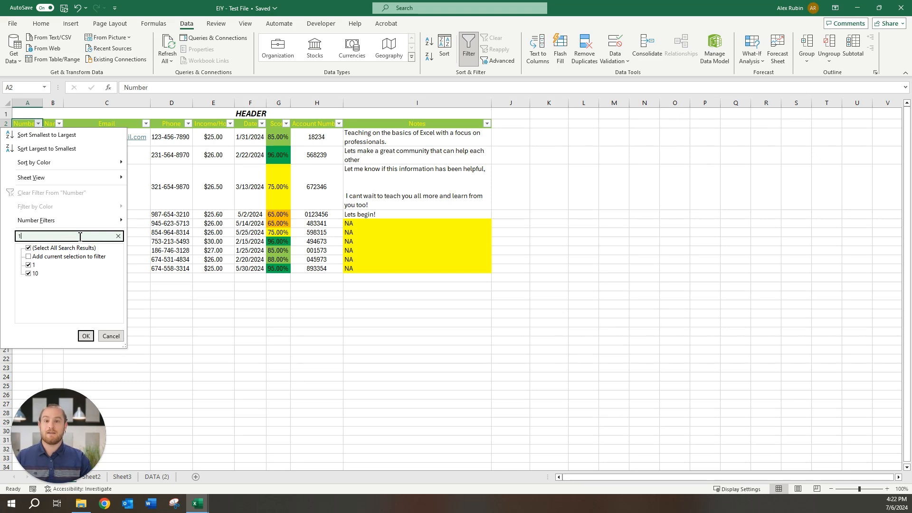
left_click(29, 274)
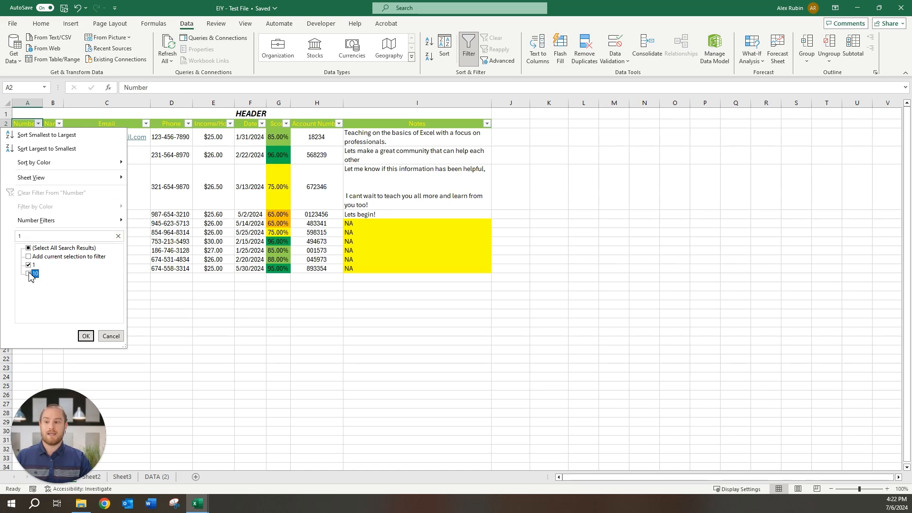
left_click(85, 336)
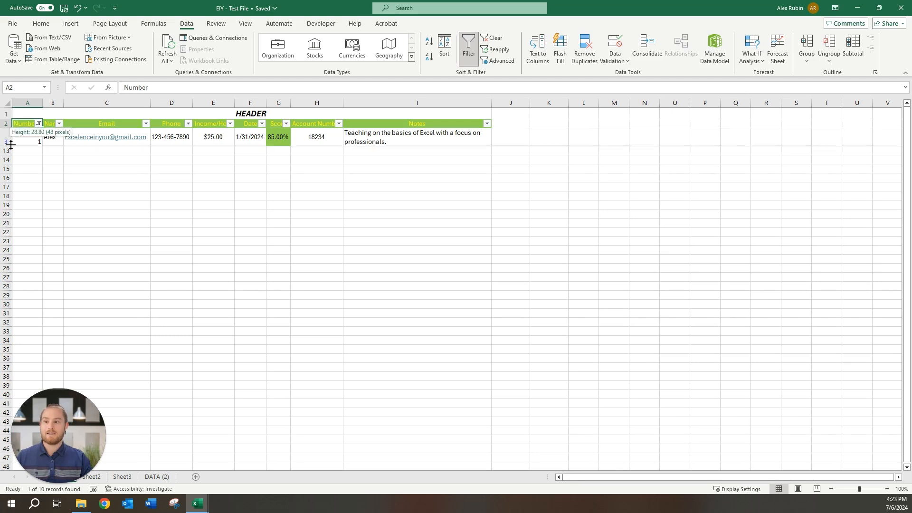
Step: Reveal the hidden rows between rows 3 and 14 and clear the filter from the Number column
left_click_drag(8, 140, 8, 159)
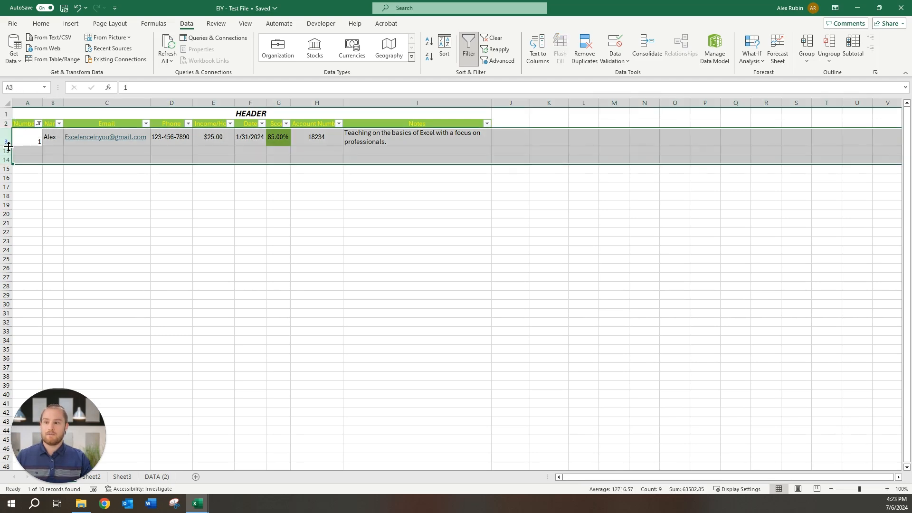
double_click(8, 146)
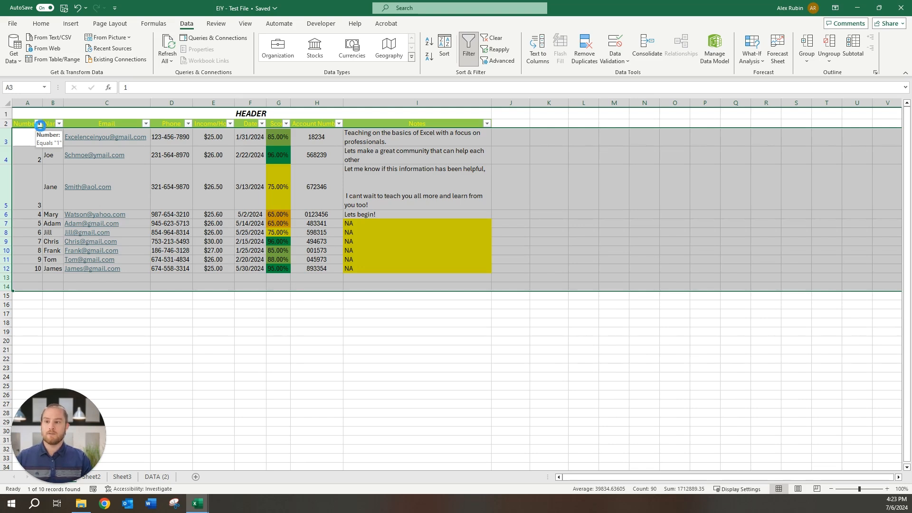
left_click(38, 124)
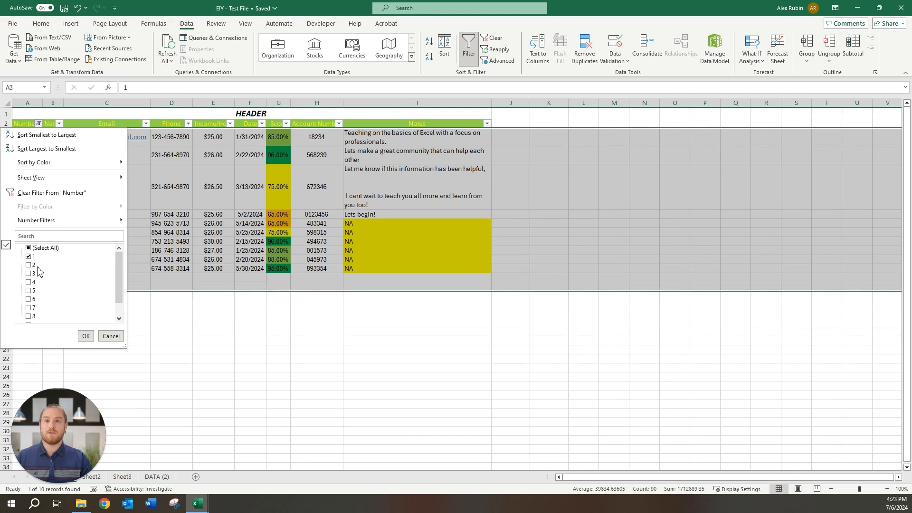
left_click(67, 193)
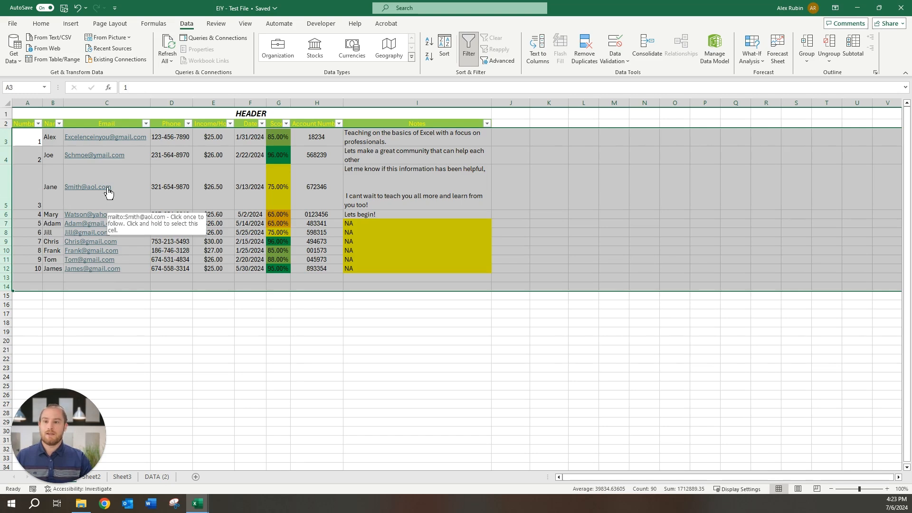
Step: Filter the Date column to January and February 2024 by excluding March and May
left_click(256, 134)
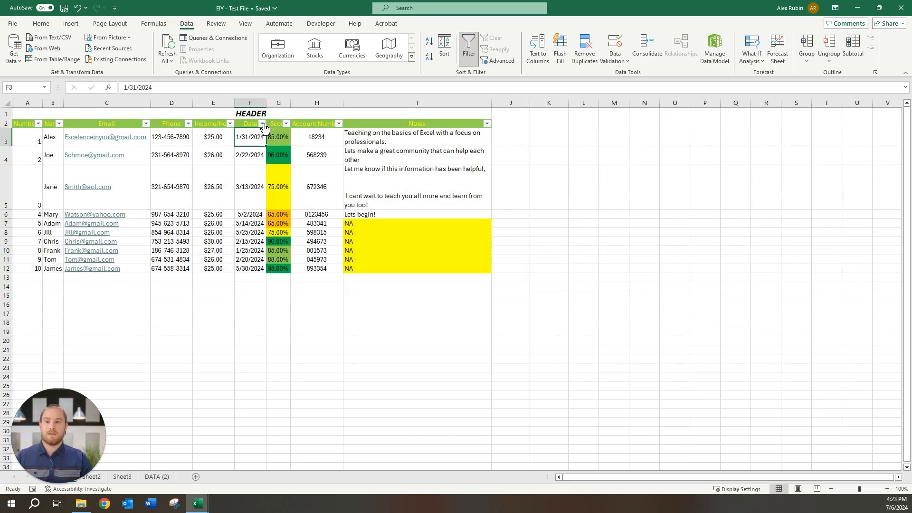
left_click(261, 124)
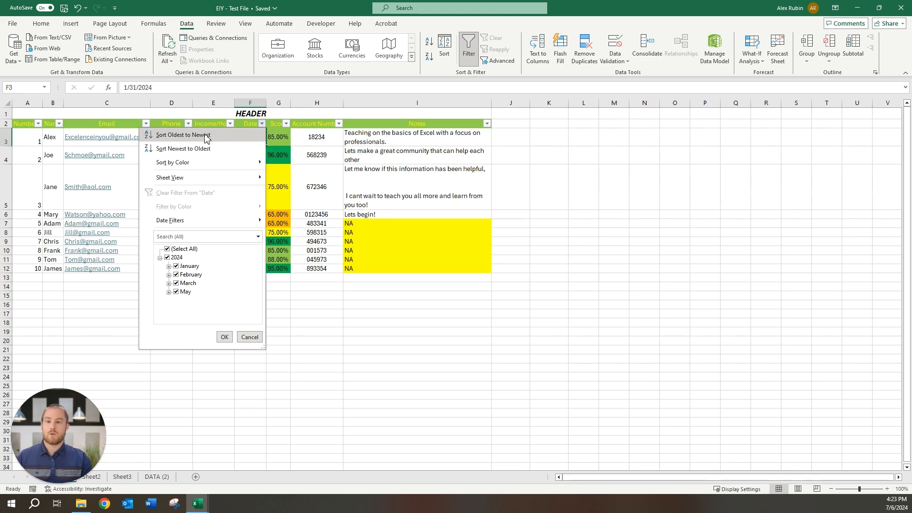
mouse_move(208, 164)
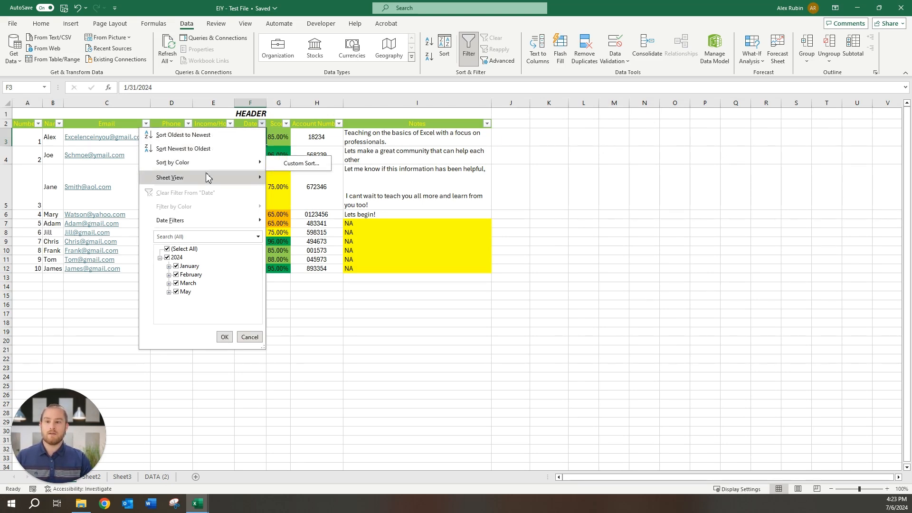
mouse_move(185, 223)
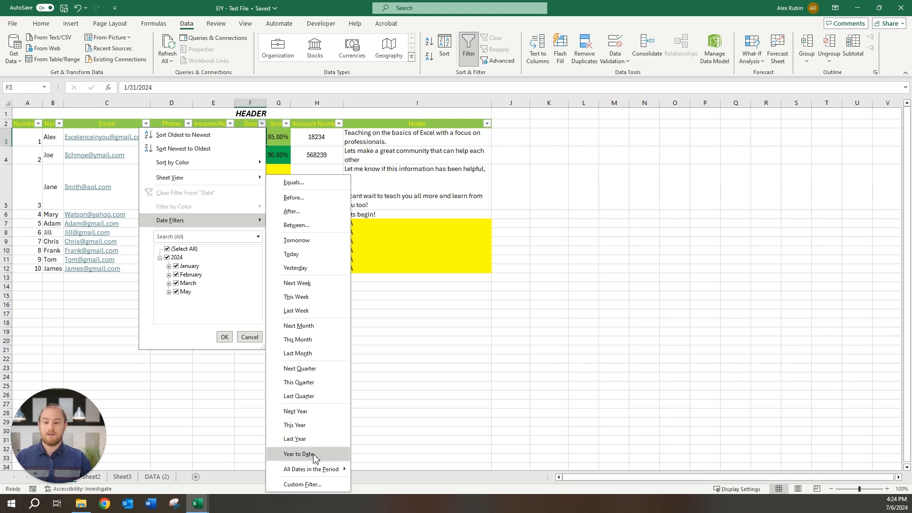
mouse_move(304, 472)
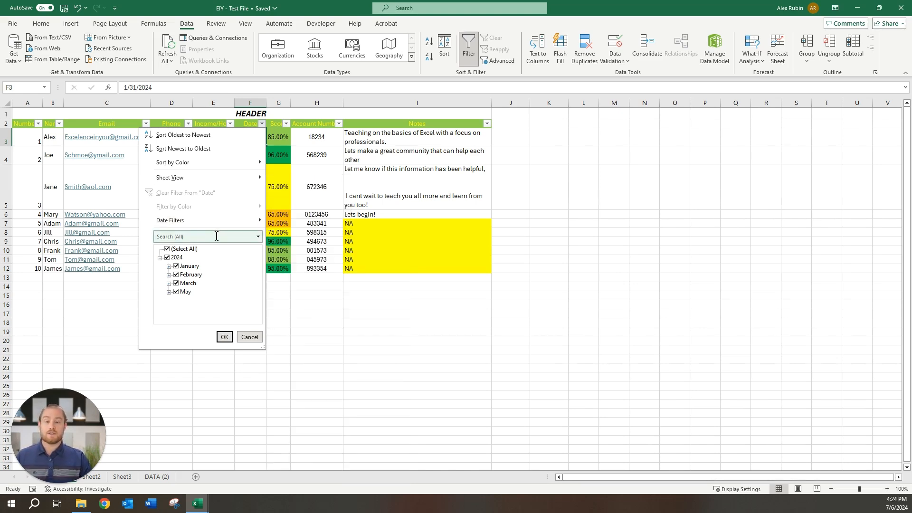
left_click(258, 237)
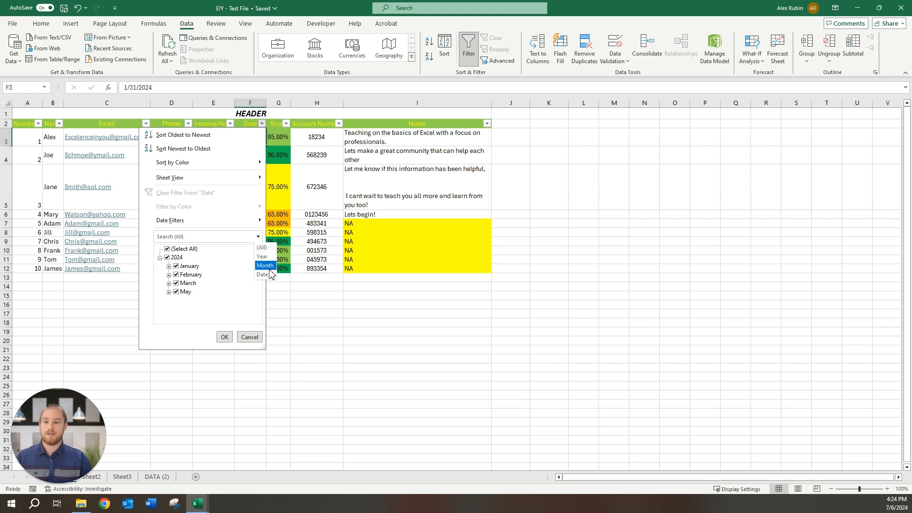
left_click(177, 294)
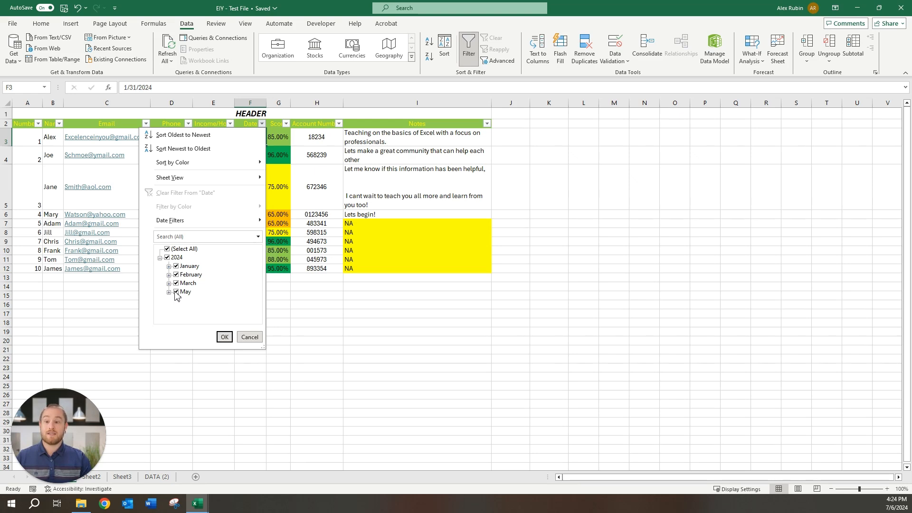
left_click(177, 292)
left_click(175, 284)
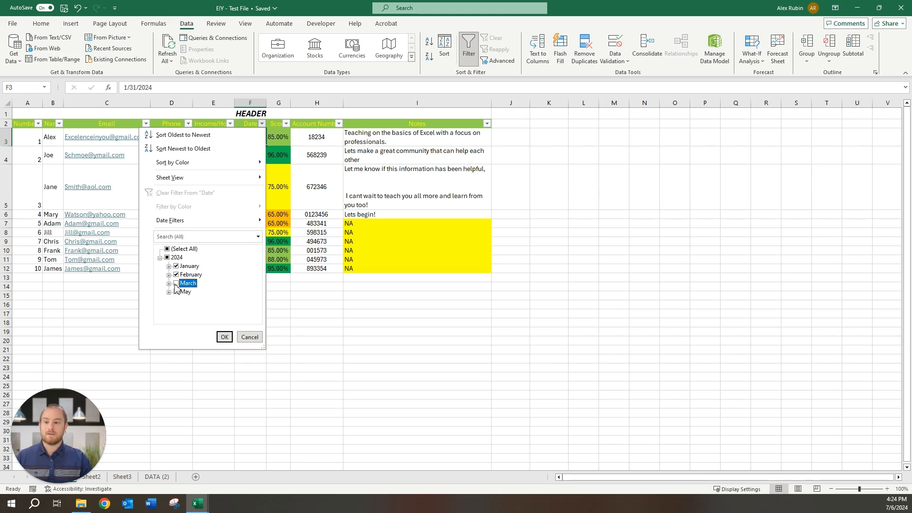
left_click(169, 275)
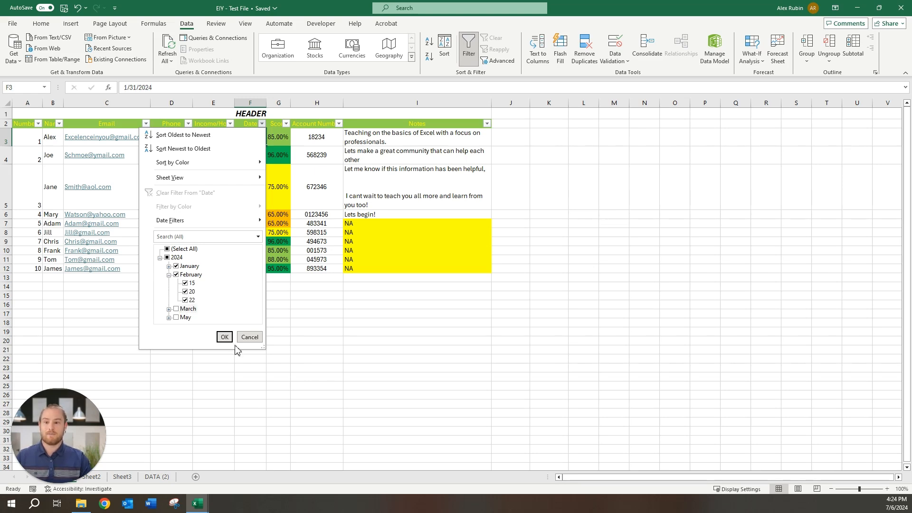
left_click(225, 337)
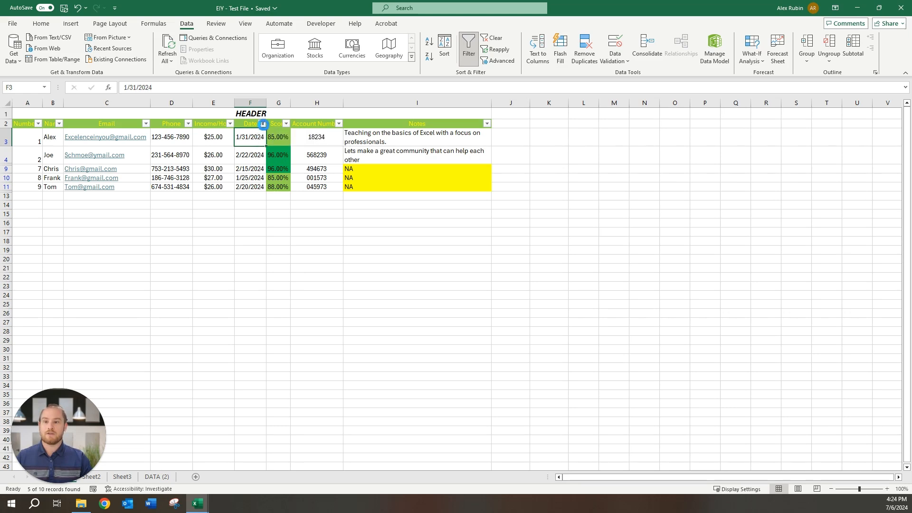
Step: Clear the filter from the Date column
left_click(262, 124)
left_click(219, 188)
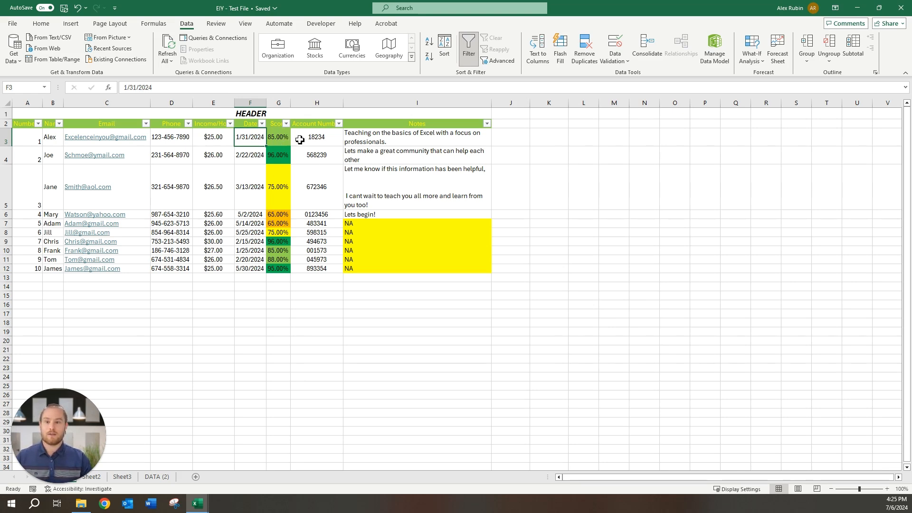
Step: Filter the Score column by the dark green cell color, and clear that filter again
left_click(286, 124)
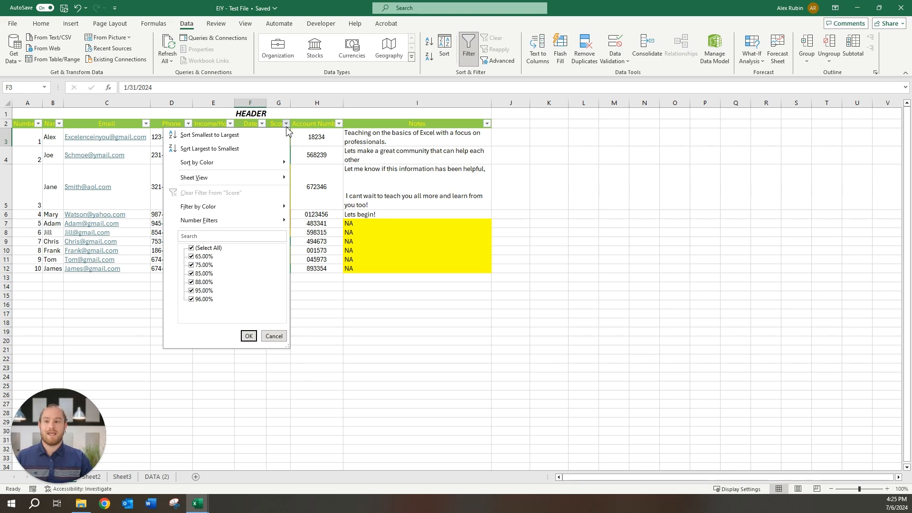
mouse_move(265, 166)
mouse_move(255, 208)
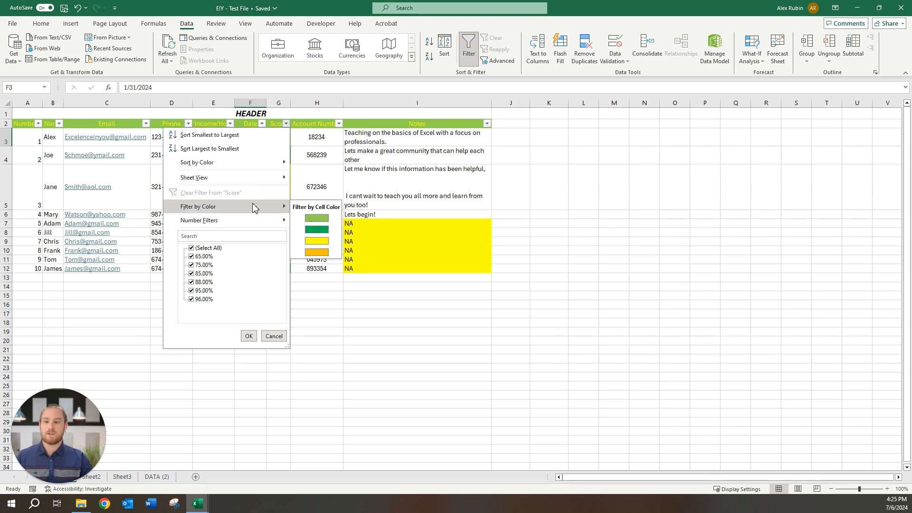
left_click(316, 233)
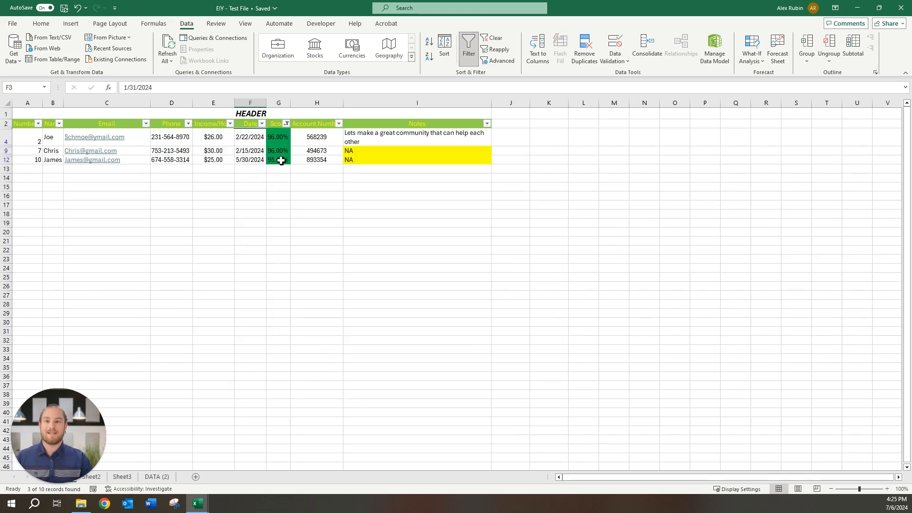
left_click(287, 125)
left_click(251, 189)
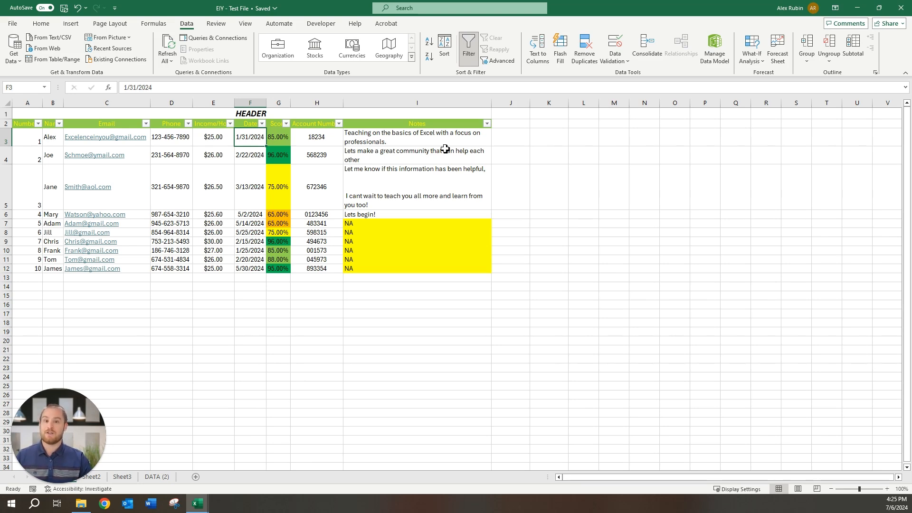
Step: Filter the Notes column by cell color to keep only the cells with no fill
left_click(486, 124)
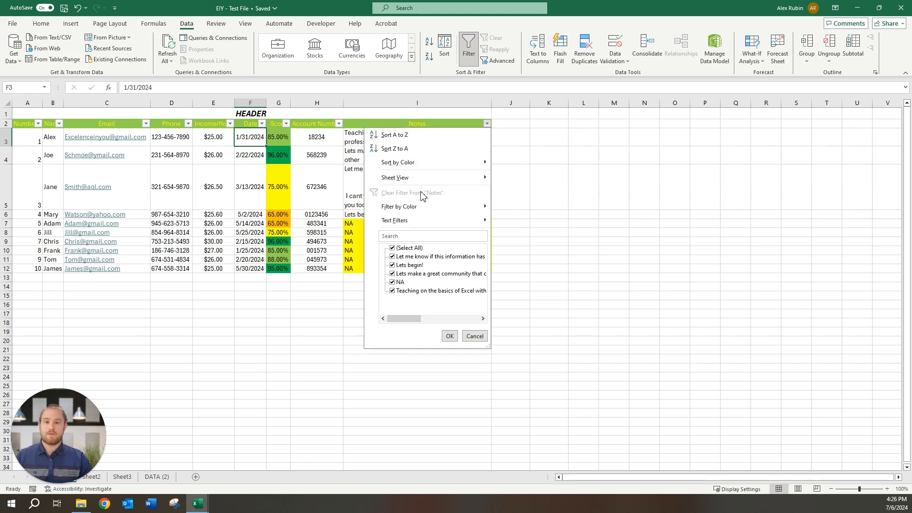
mouse_move(423, 207)
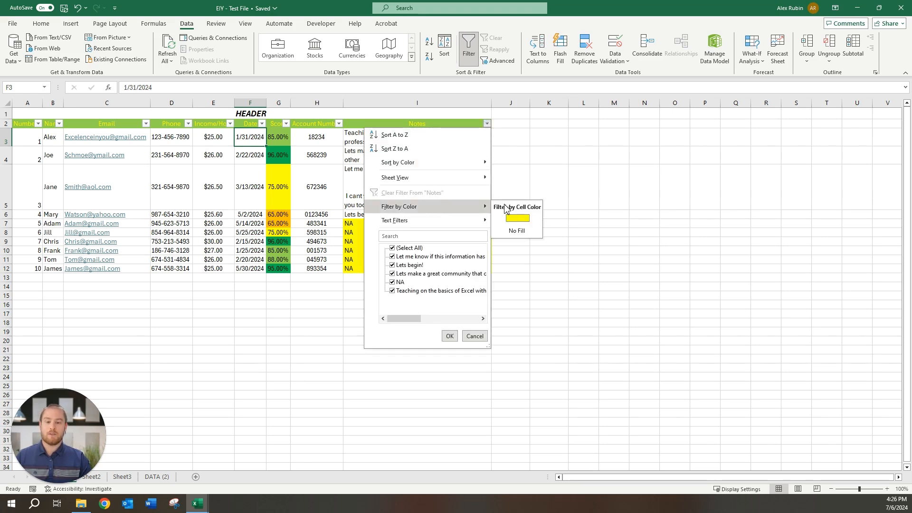
left_click(512, 232)
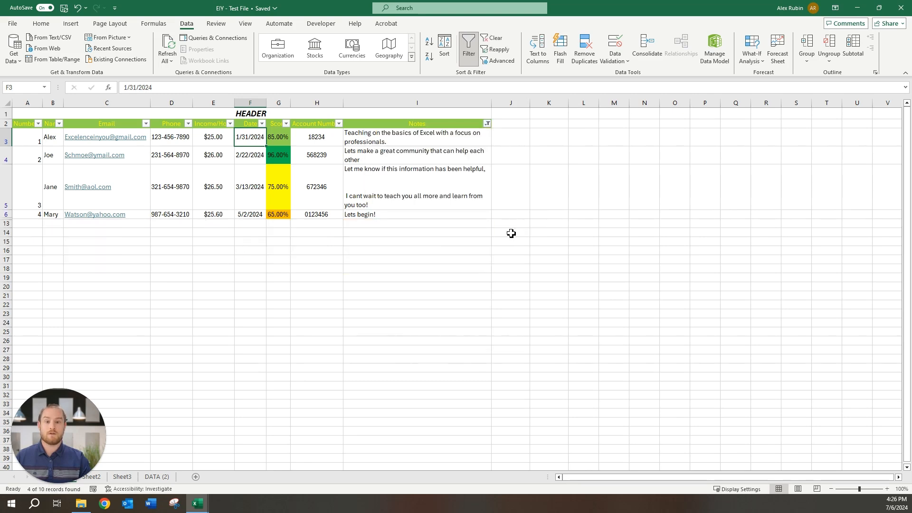
Step: Filter the Score column by the dark green cell color on top of the existing Notes filter
left_click(285, 124)
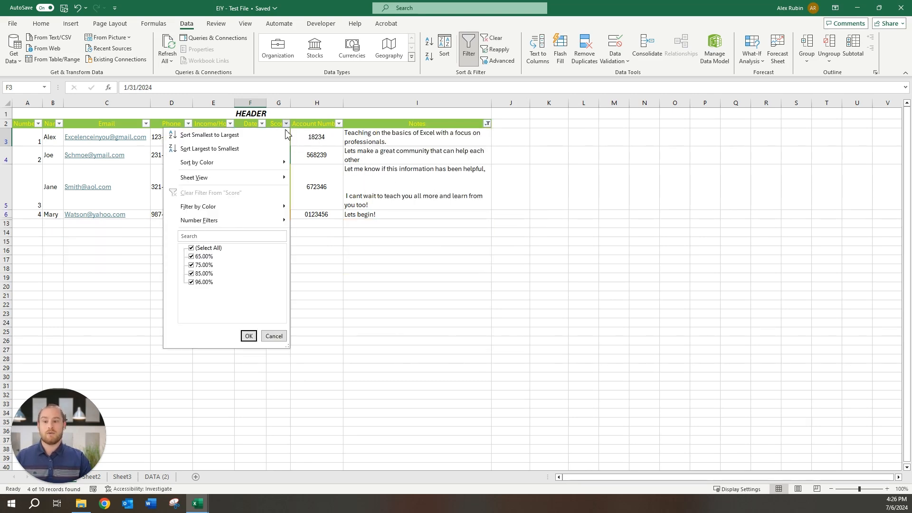
mouse_move(252, 207)
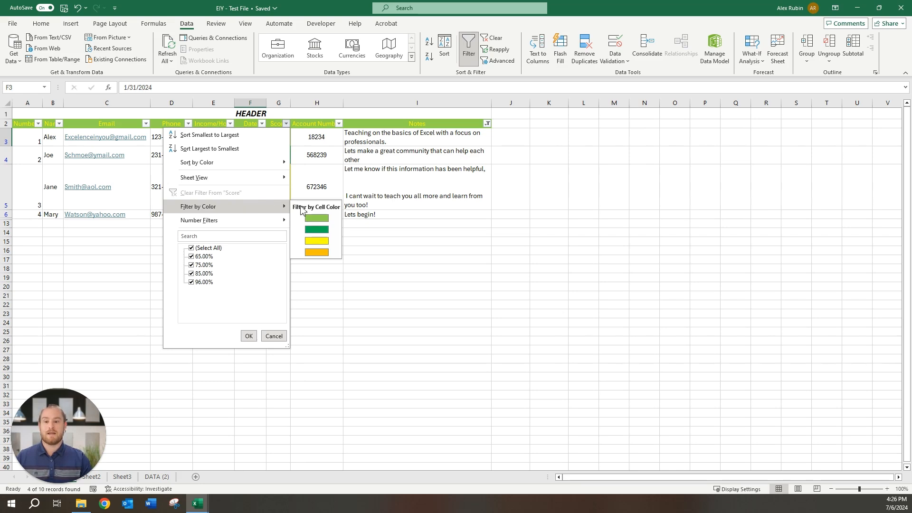
left_click(317, 230)
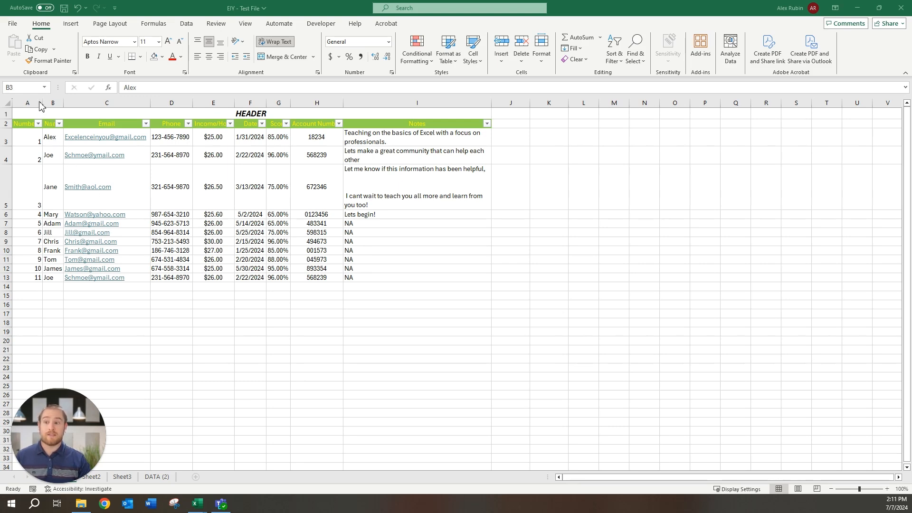
Step: Highlight duplicate values in the Email column's data cells with Light Red Fill with Dark Red Text
left_click(50, 142)
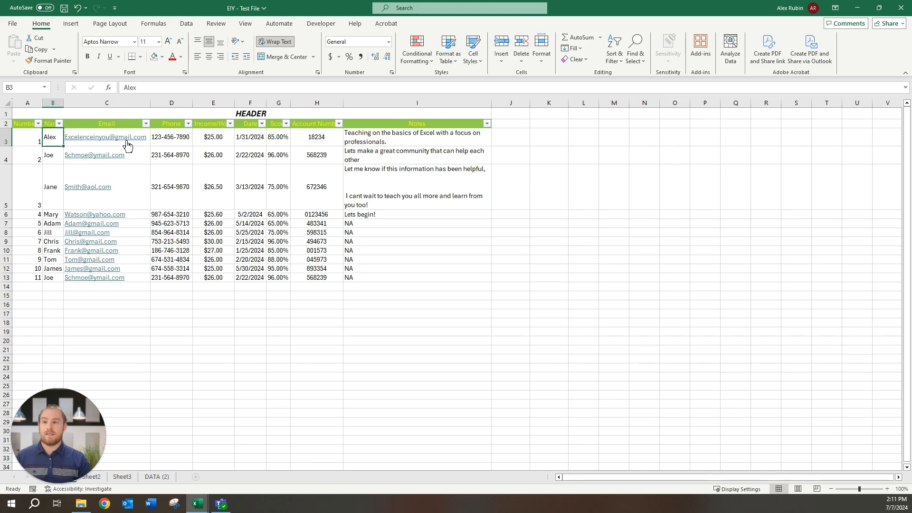
left_click_drag(127, 145, 126, 280)
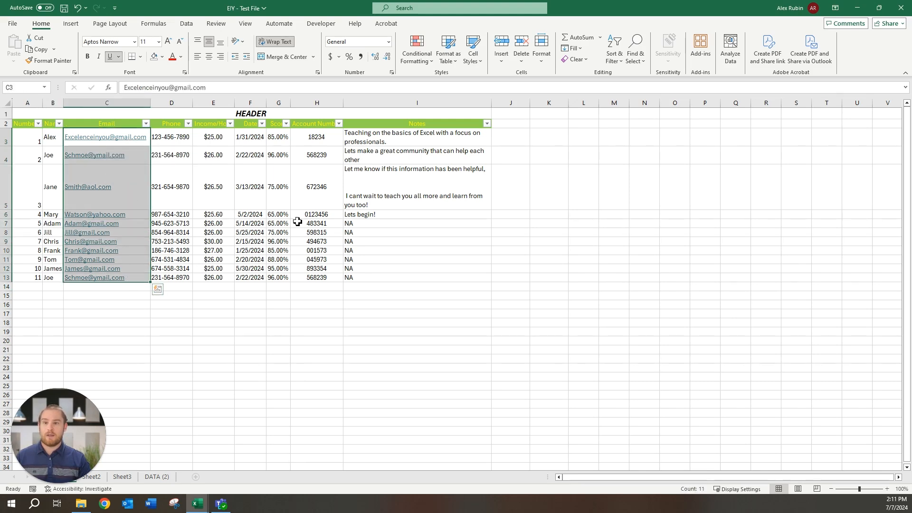
left_click(418, 52)
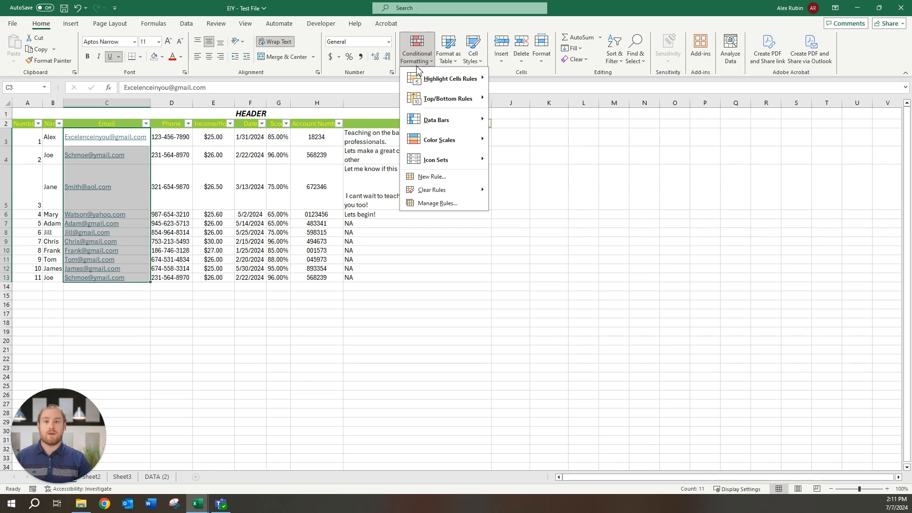
mouse_move(419, 79)
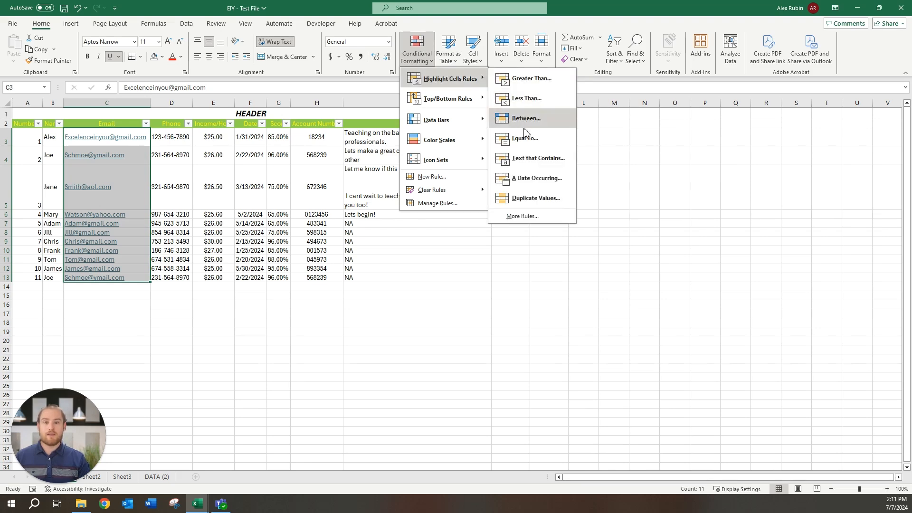
left_click(529, 198)
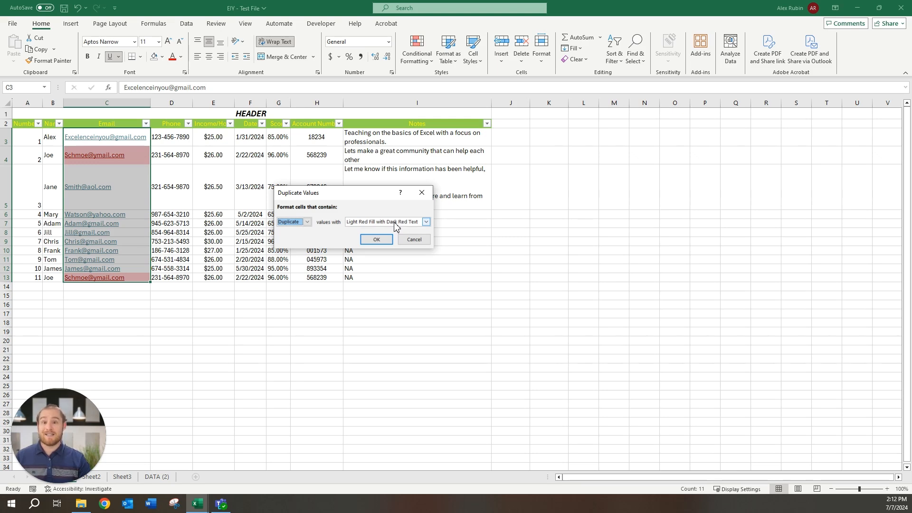
left_click(374, 240)
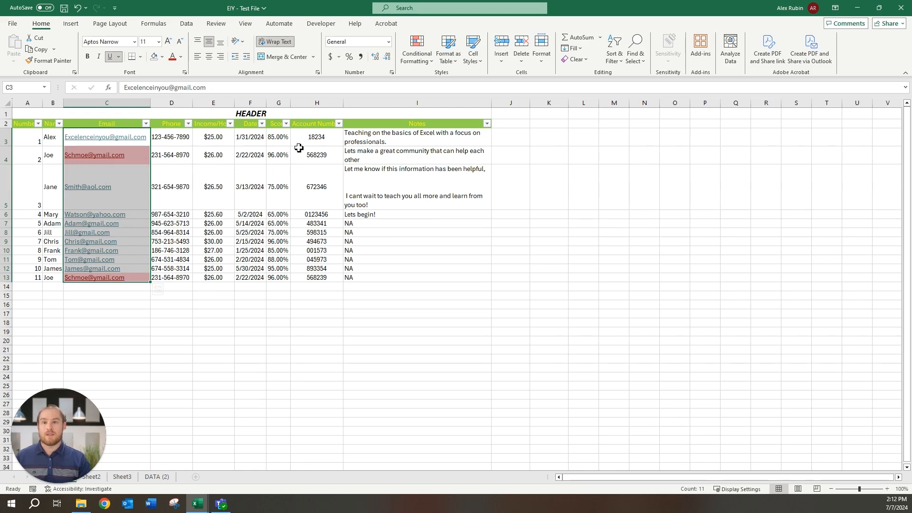
Step: Highlight the Score column's data cells greater than 69.9% with Green Fill with Dark Green Text
left_click_drag(280, 140, 274, 279)
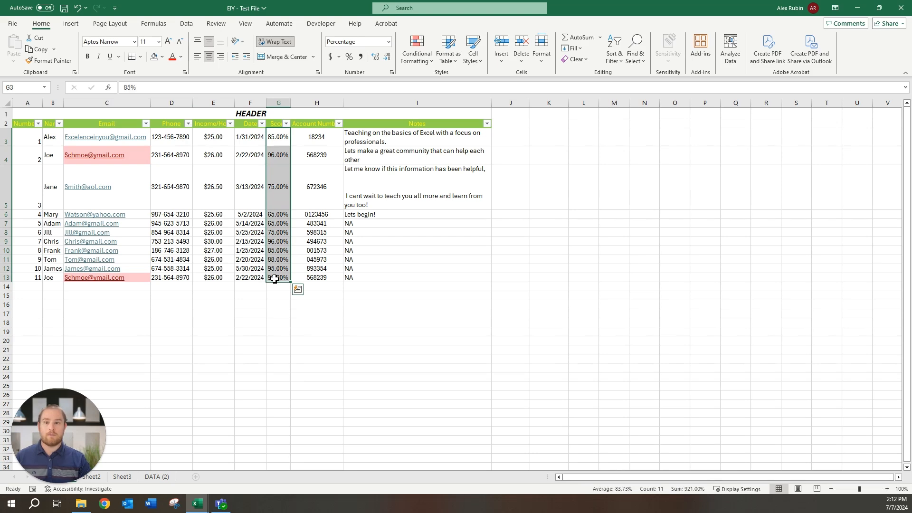
left_click(422, 53)
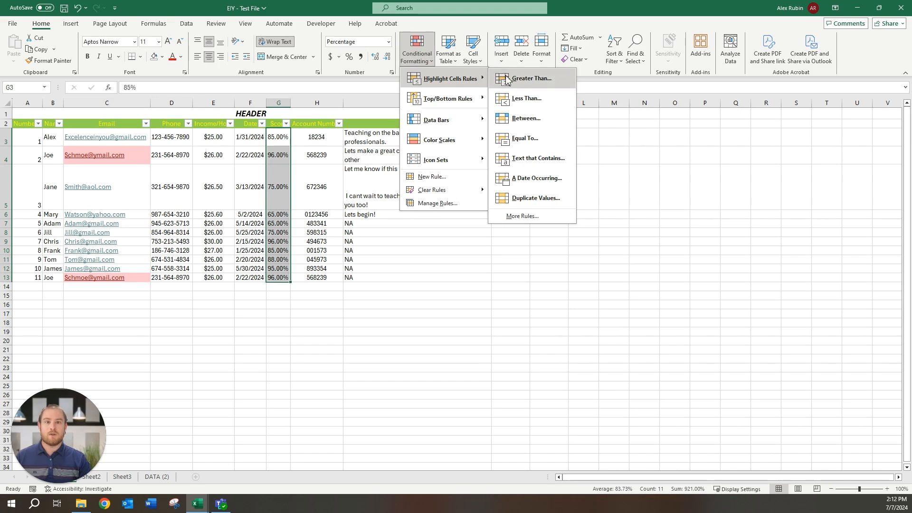
left_click(522, 80)
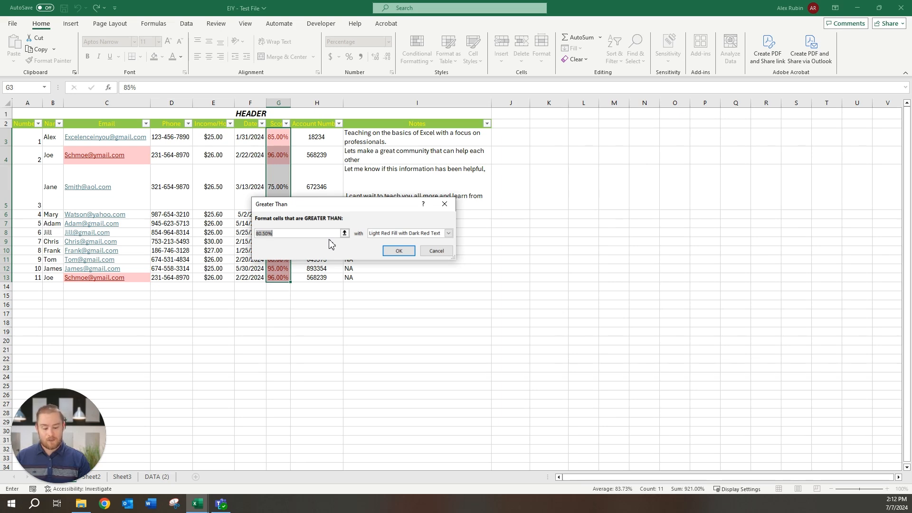
type("69.9%")
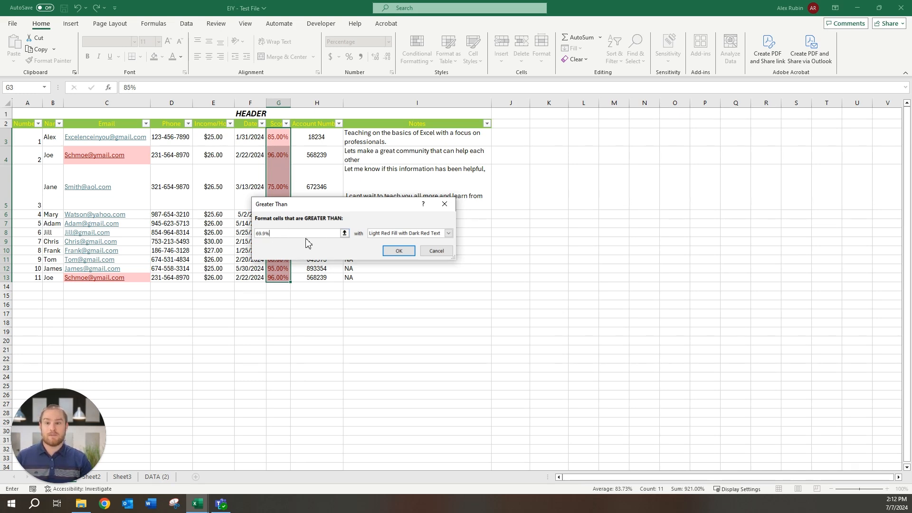
left_click(448, 233)
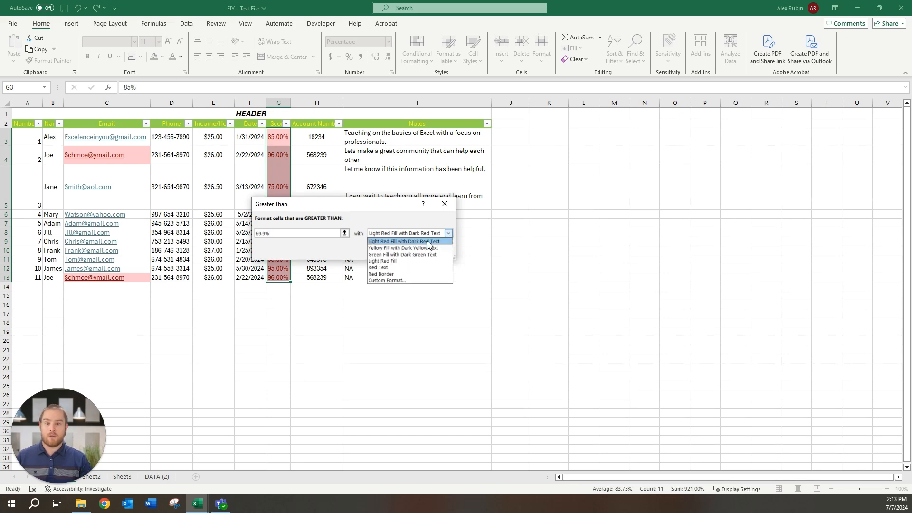
left_click(392, 255)
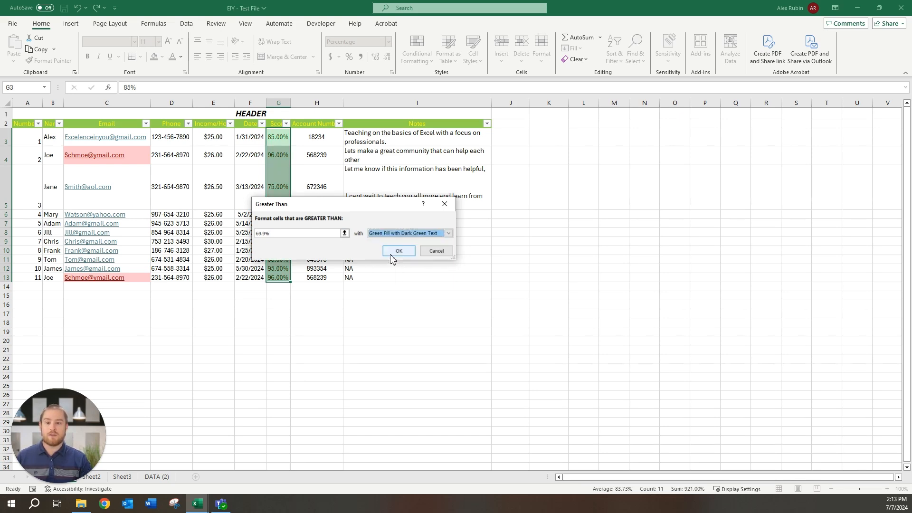
left_click(397, 252)
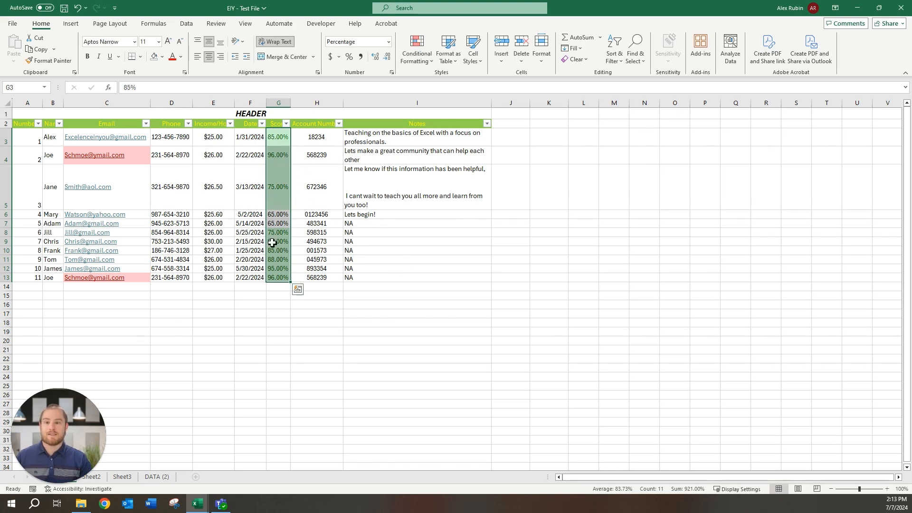
Step: Add a rule highlighting Score cells less than 70% with Light Red Fill with Dark Red Text
left_click(422, 62)
mouse_move(442, 78)
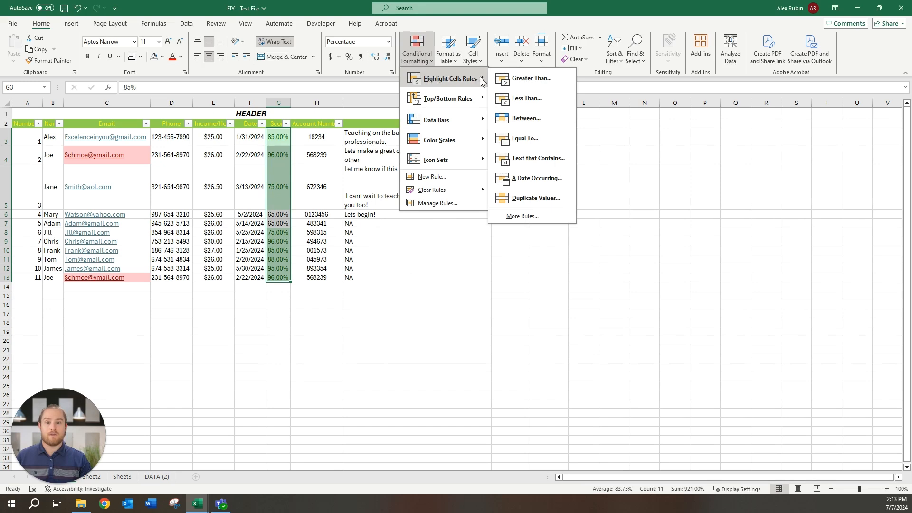
left_click(533, 99)
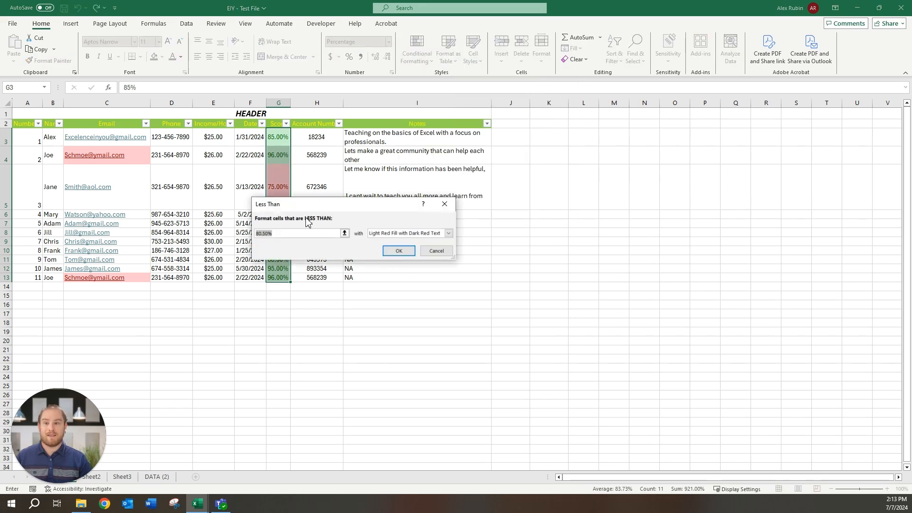
type("7")
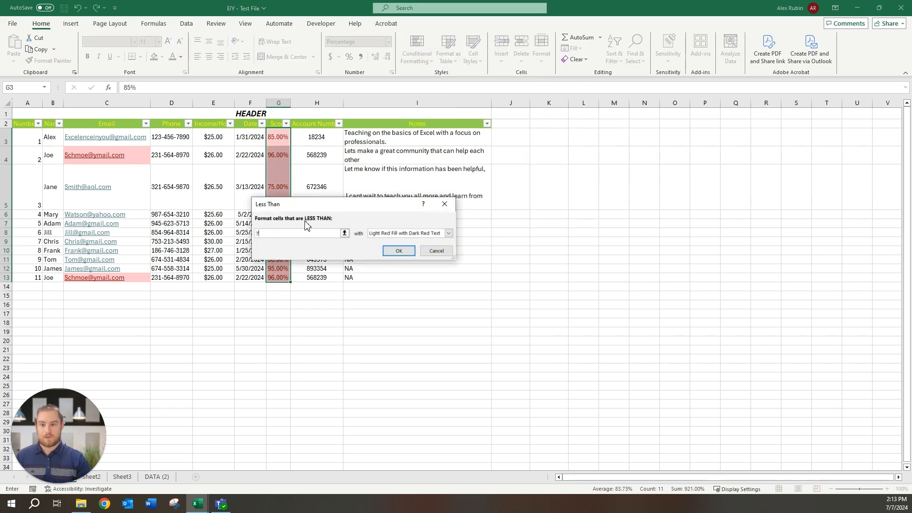
type("0%")
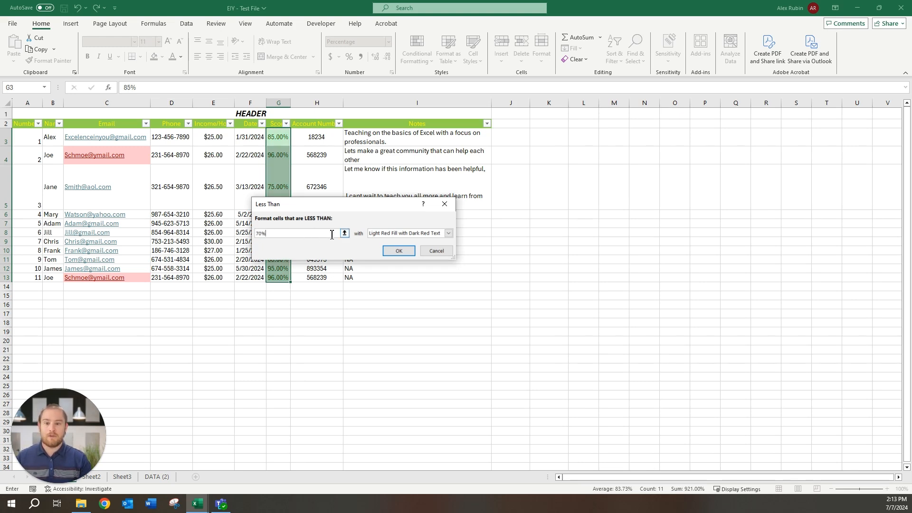
left_click(399, 251)
left_click(405, 303)
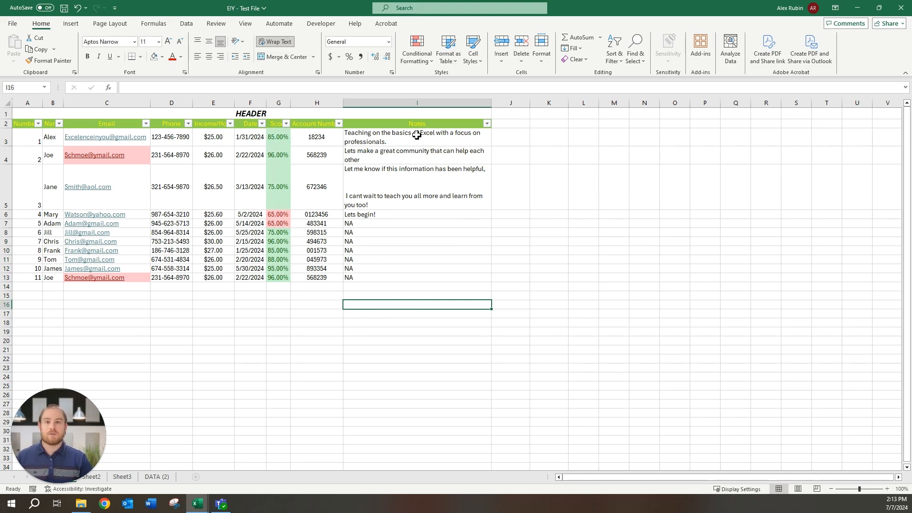
Step: Highlight cells equal to NA in the entire Notes column with Yellow Fill with Dark Yellow Text
left_click(415, 104)
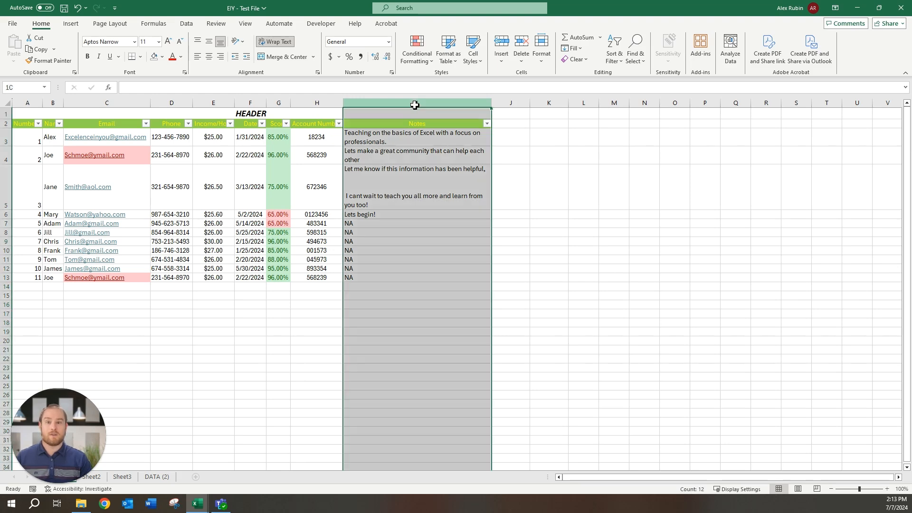
left_click(425, 60)
mouse_move(427, 82)
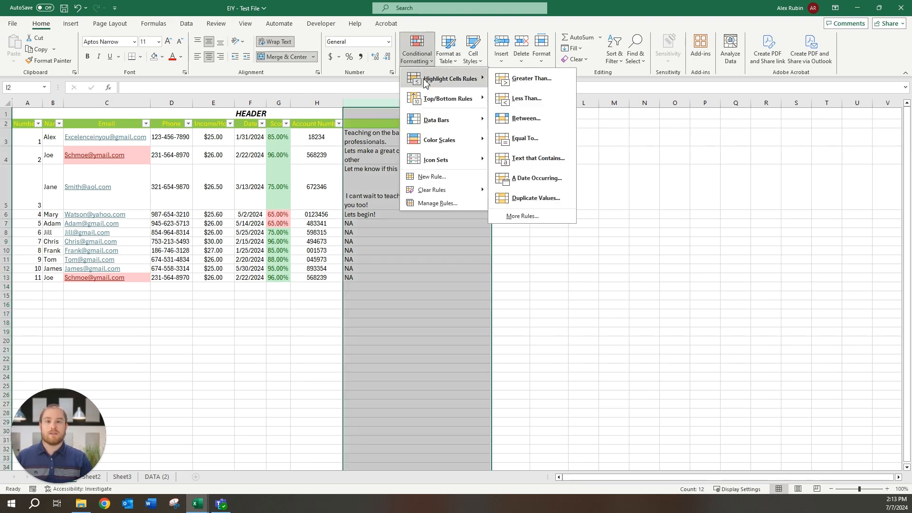
left_click(541, 141)
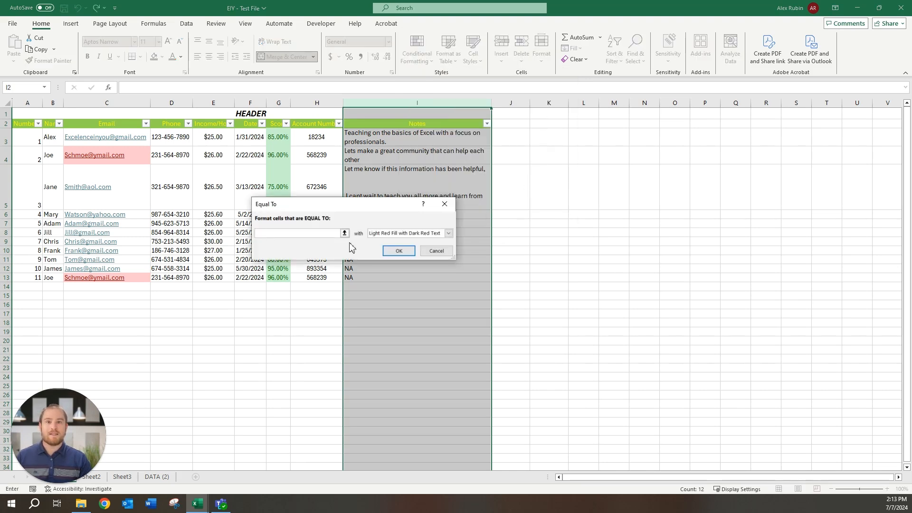
type("NA")
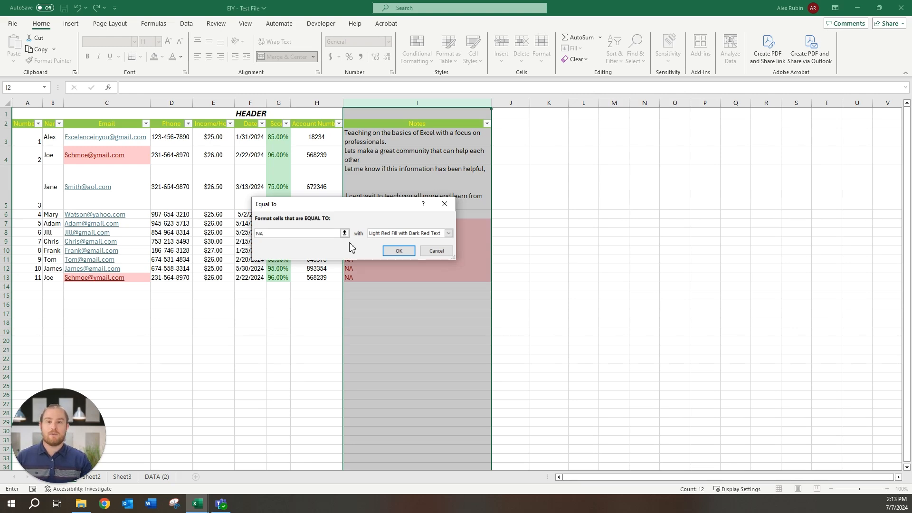
left_click(448, 234)
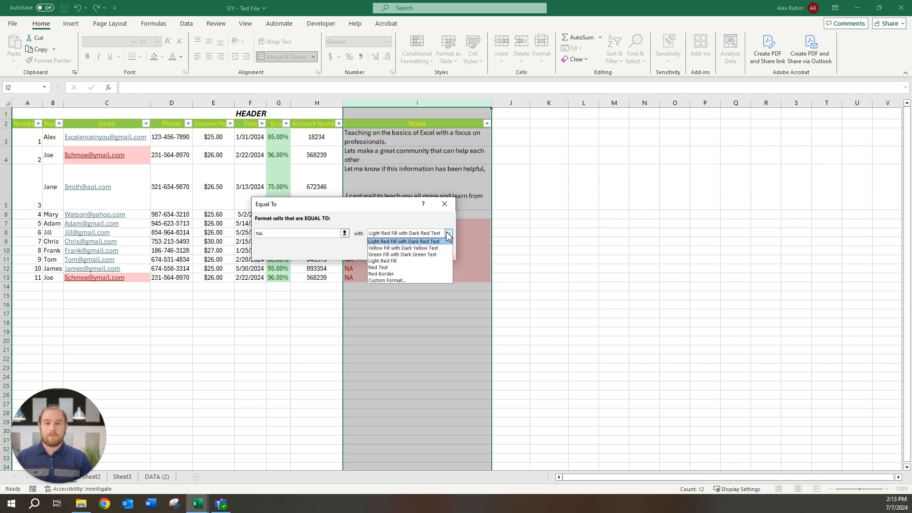
left_click(398, 248)
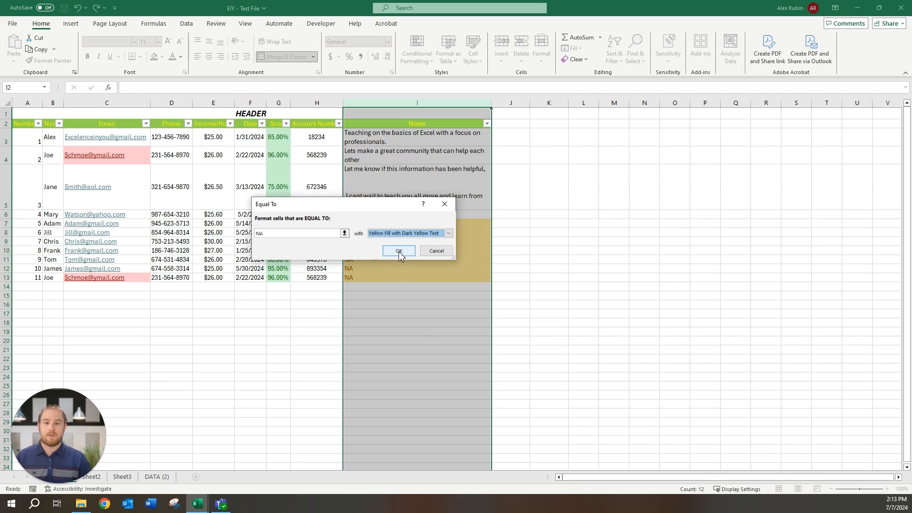
left_click(401, 251)
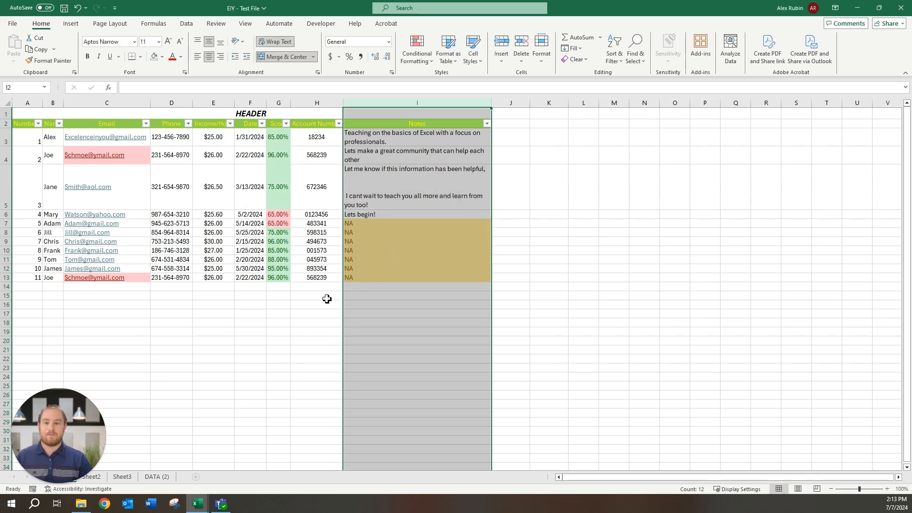
Step: Enter 70 in cell G14, directly below the Score data, to test that column's formatting range
left_click(278, 286)
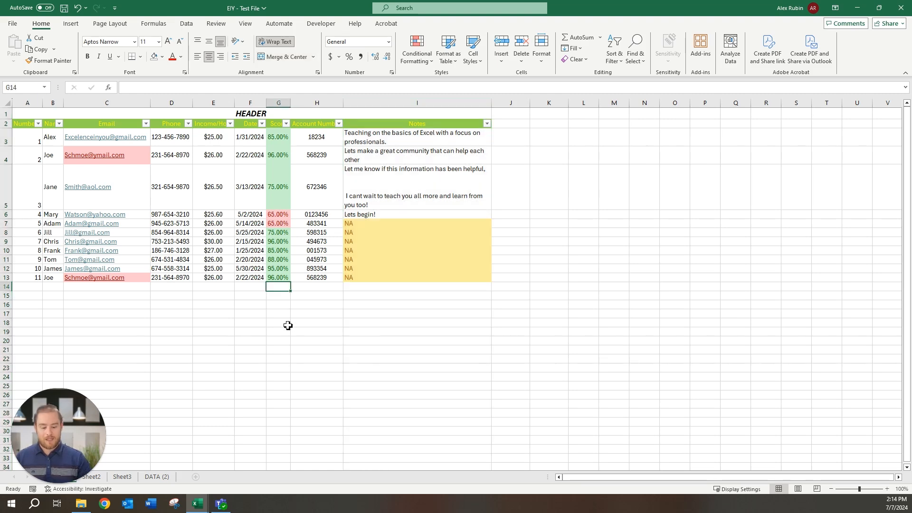
type("70")
key("Return")
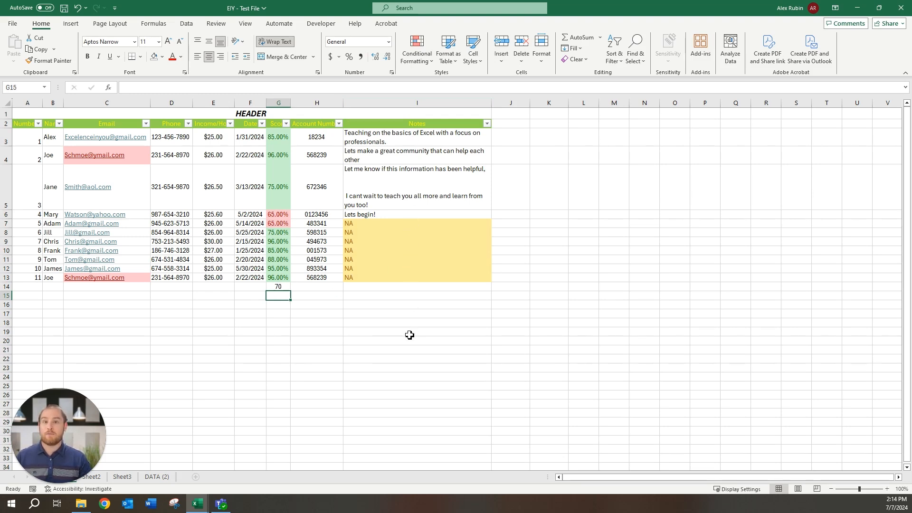
Step: Enter jklhbdf in cell I14 and na in cell I15 to test the Notes column's formatting rule
left_click(383, 288)
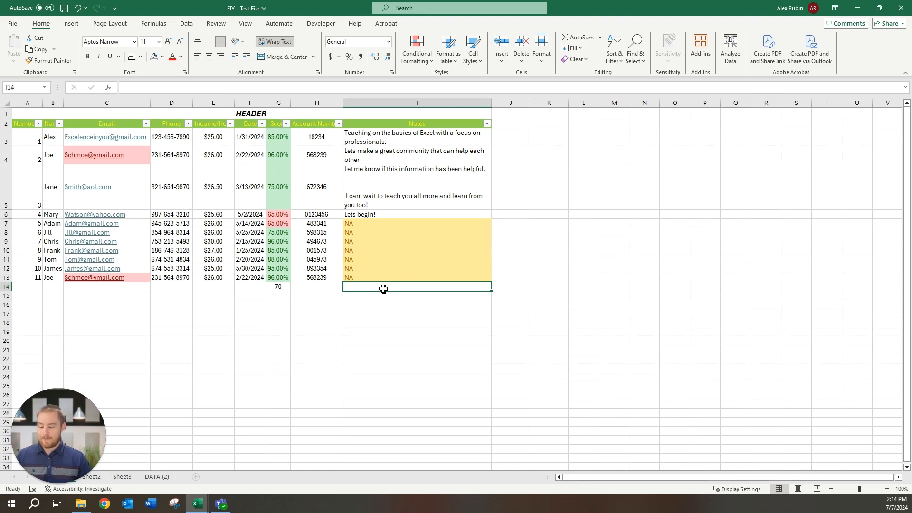
type("jklhbdf")
key("Return")
type("na")
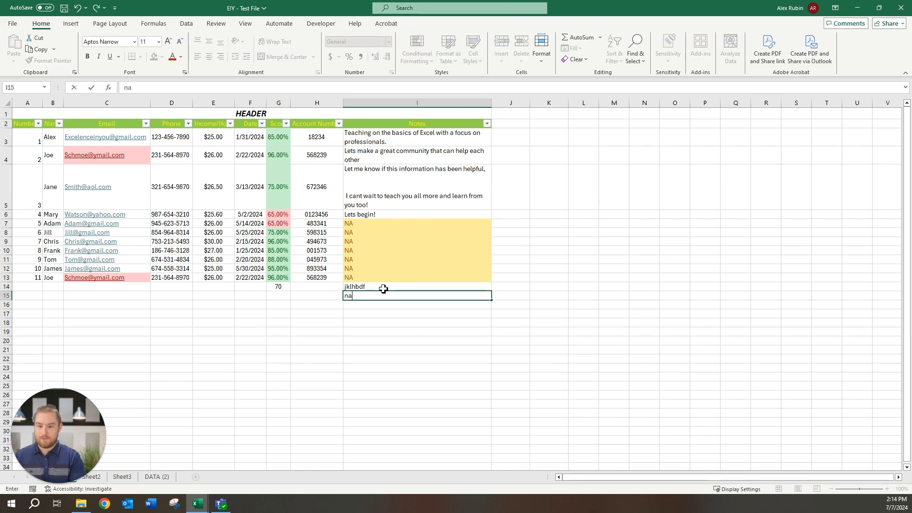
key("Return")
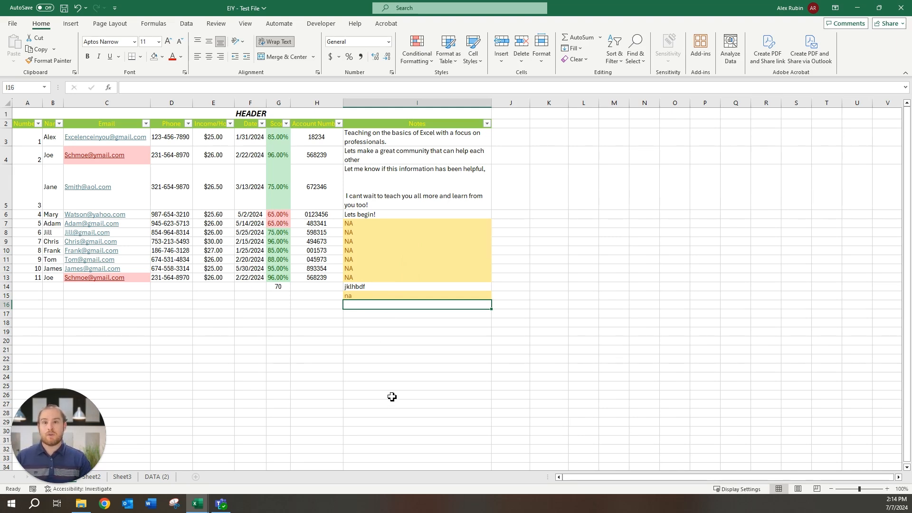
Step: Examine the Notes column's NA formatting rule and its fill, border, font and number format options, leaving the rule as it is
left_click(418, 50)
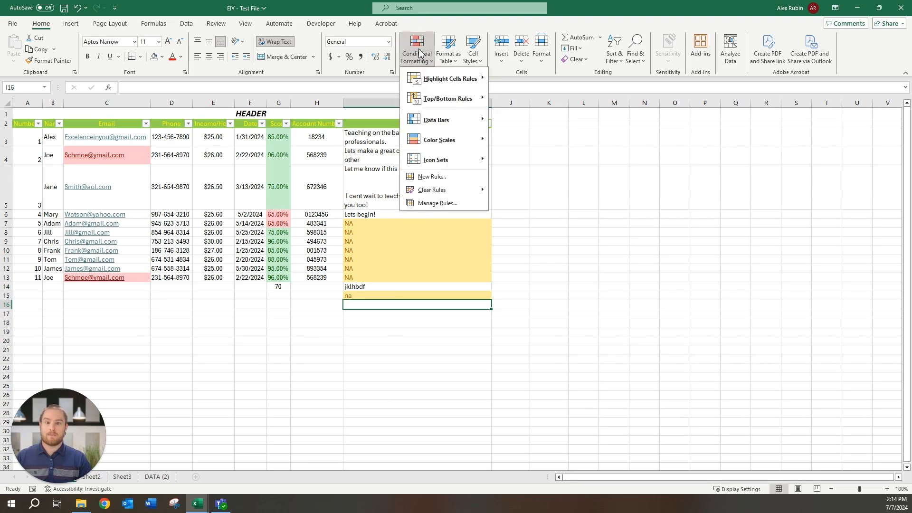
left_click(429, 205)
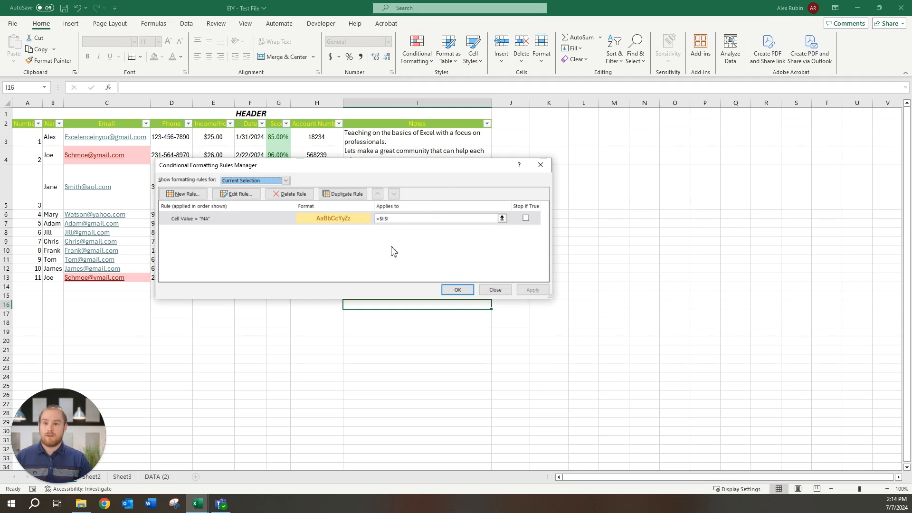
left_click(225, 222)
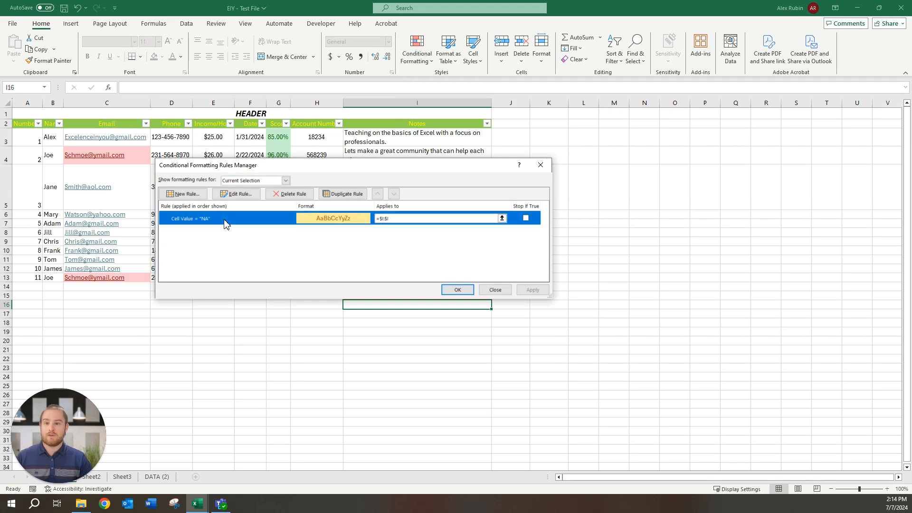
left_click(239, 195)
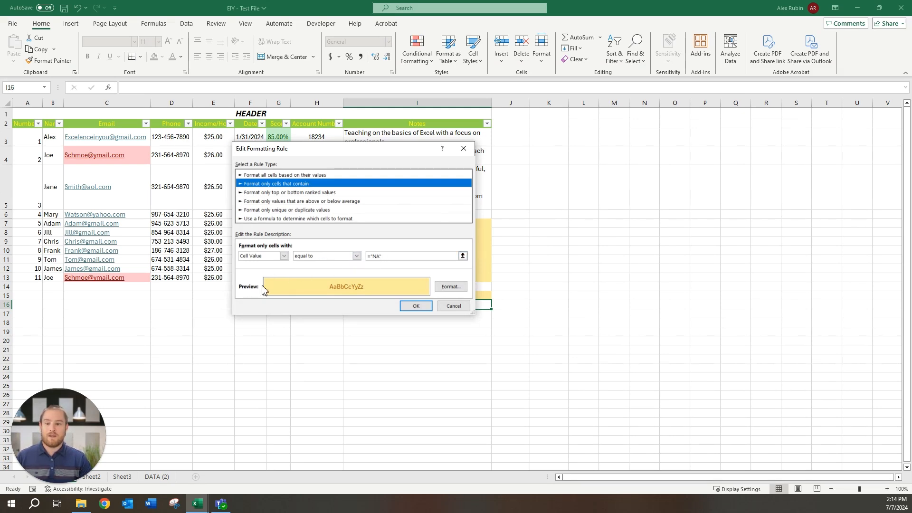
left_click(451, 288)
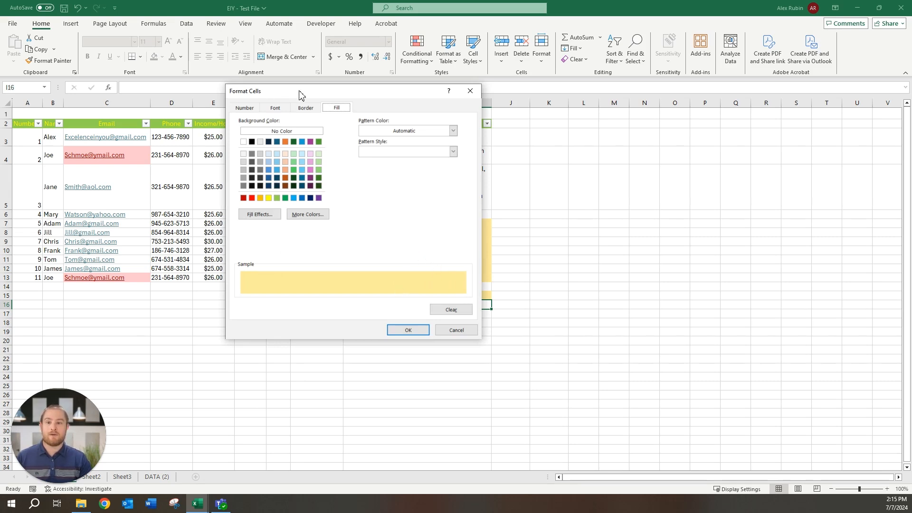
left_click(306, 108)
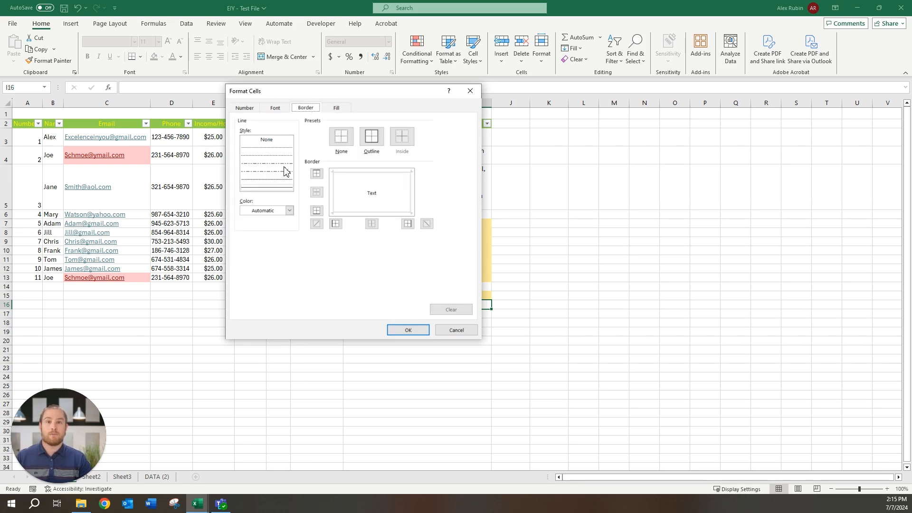
left_click(275, 108)
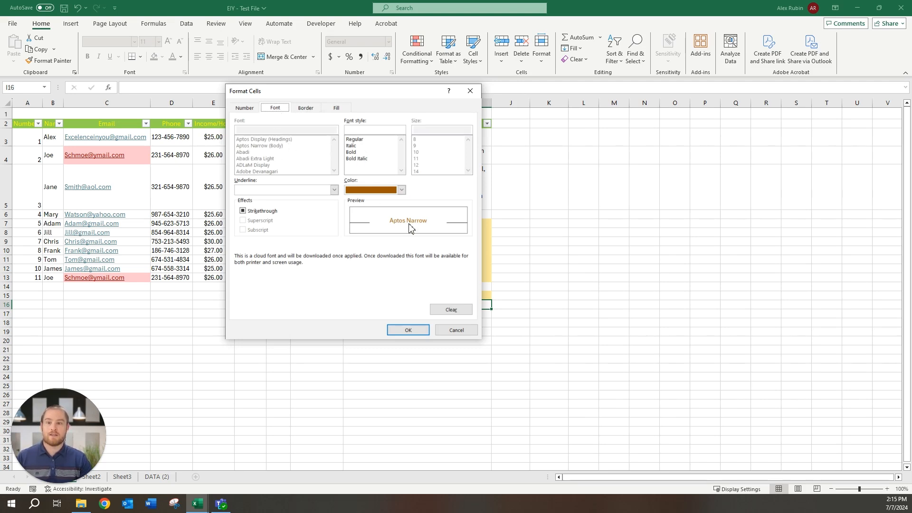
left_click(248, 109)
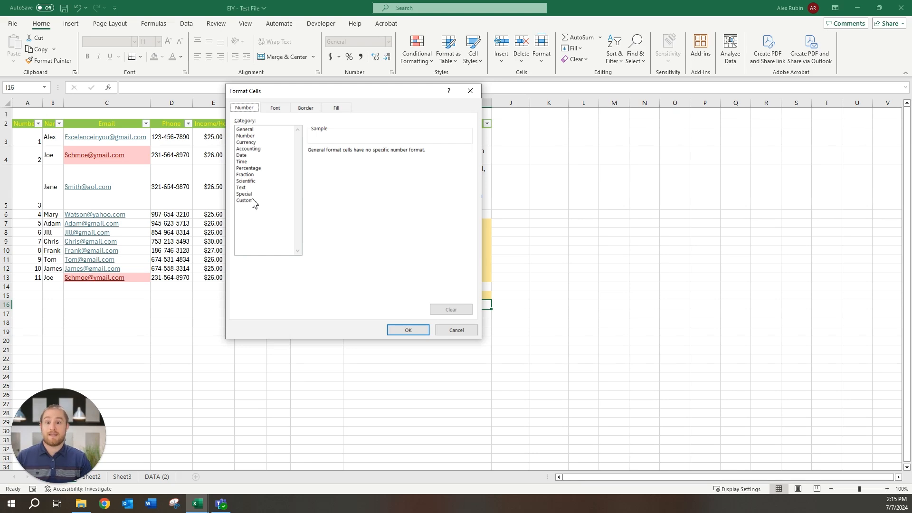
left_click(414, 331)
left_click(455, 308)
left_click(542, 166)
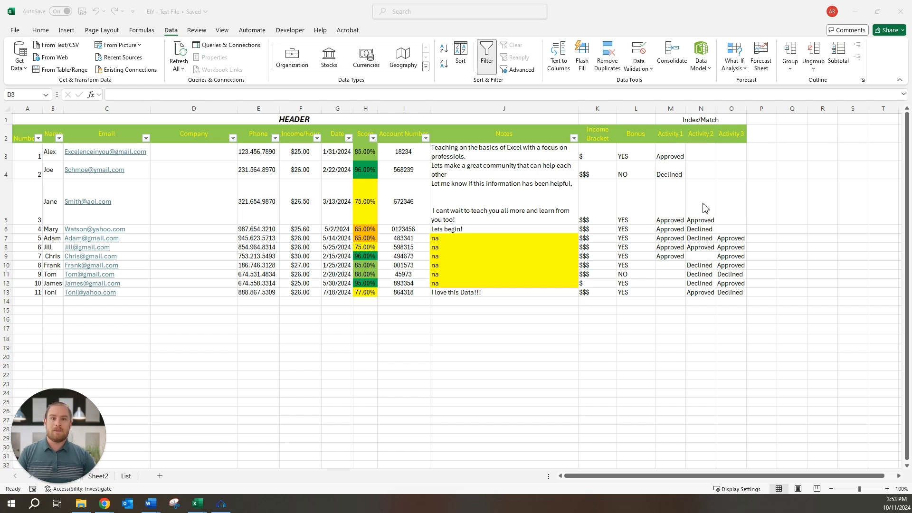
Step: Add data validation to cell D3 in the Company column allowing only whole numbers between 5 and 20
left_click(191, 160)
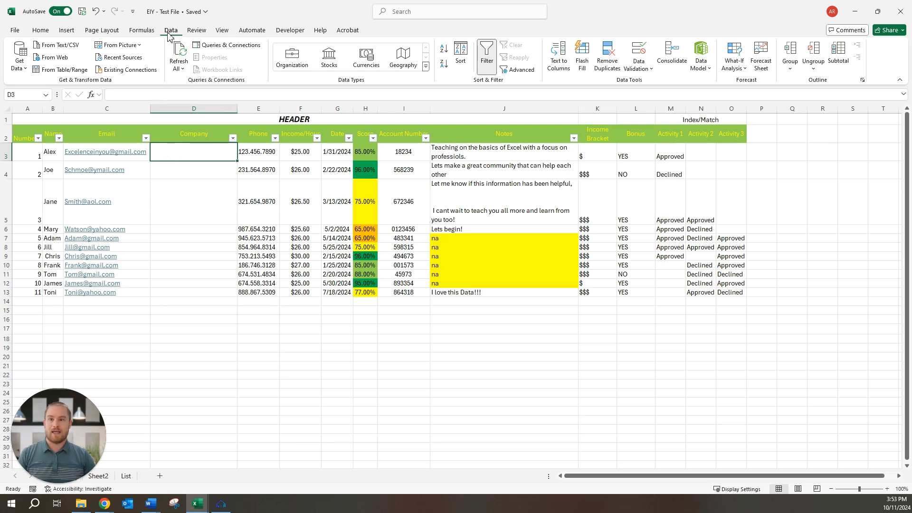
left_click(646, 53)
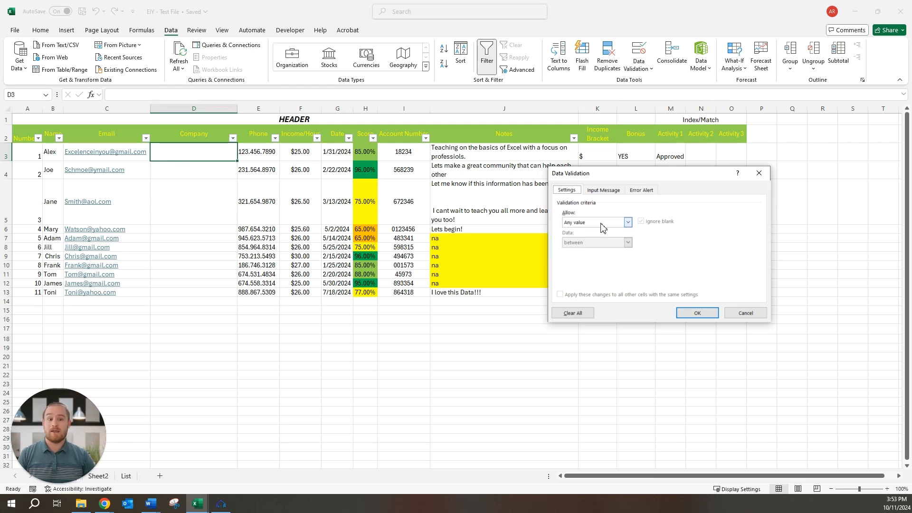
left_click(628, 223)
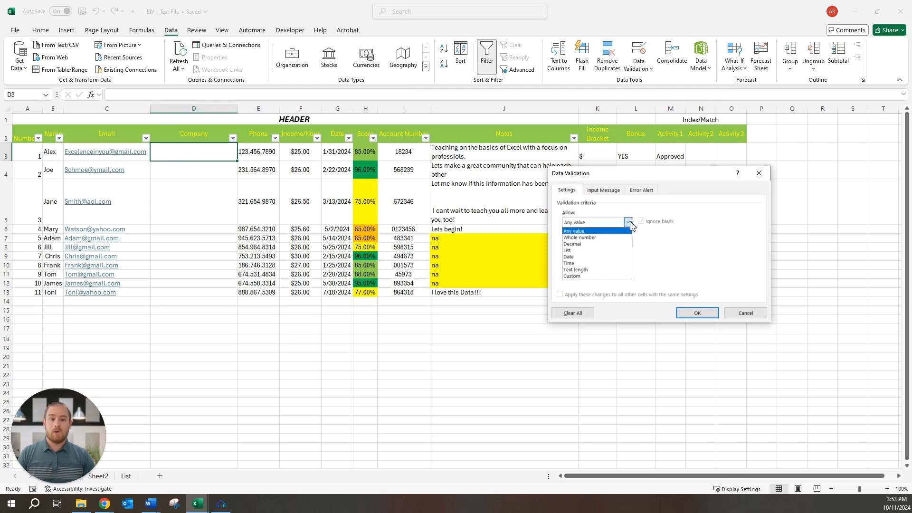
left_click(589, 237)
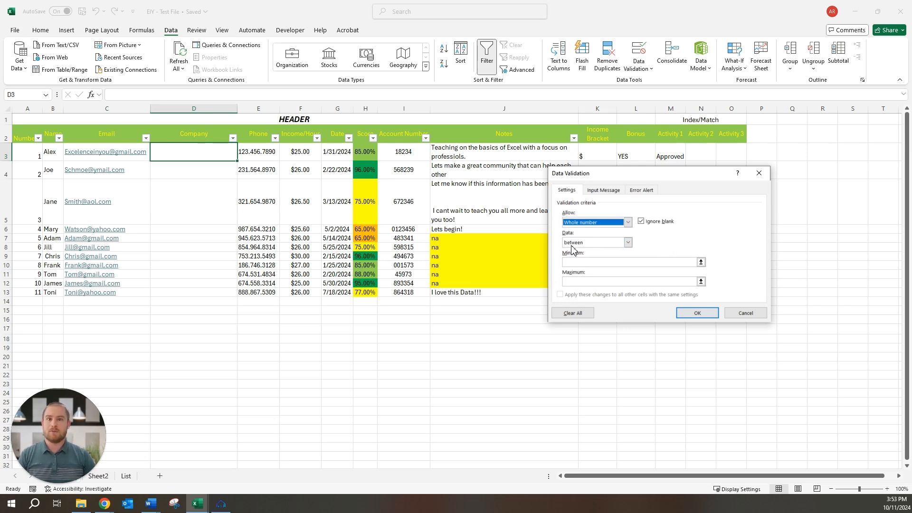
left_click(613, 262)
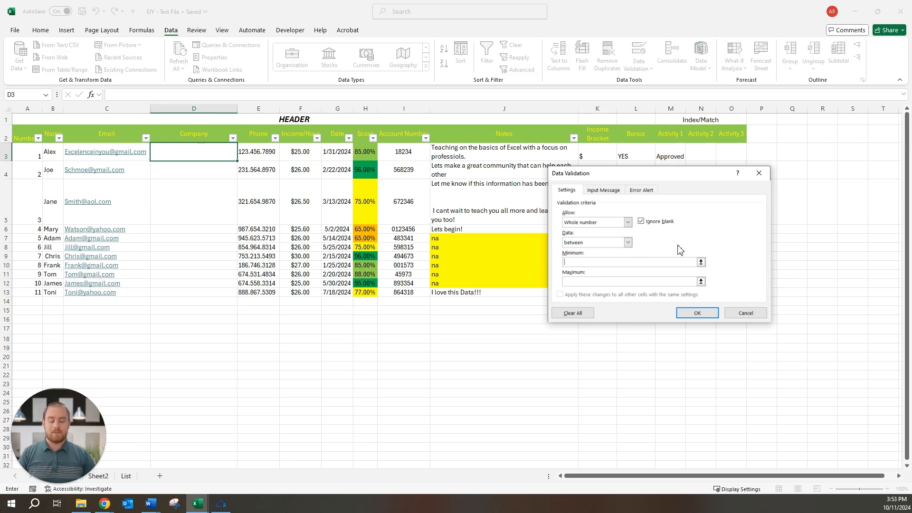
left_click(628, 280)
type("20")
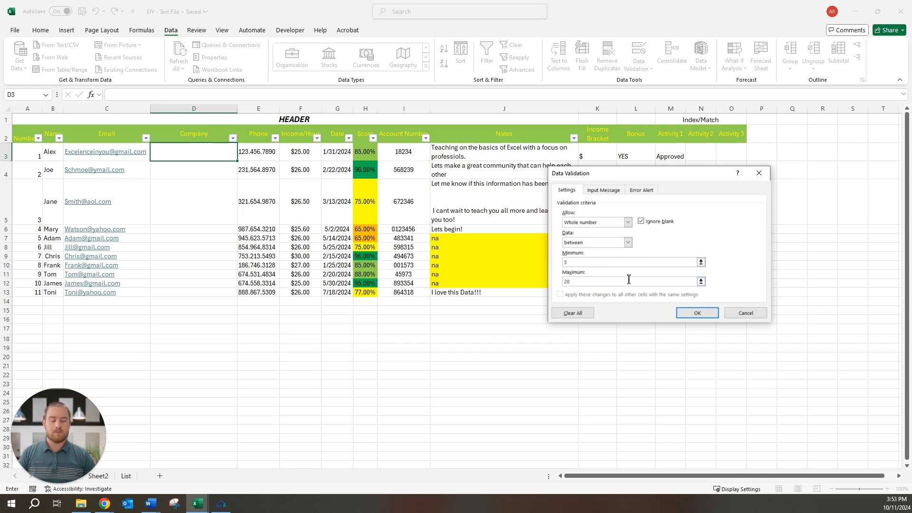
left_click(710, 313)
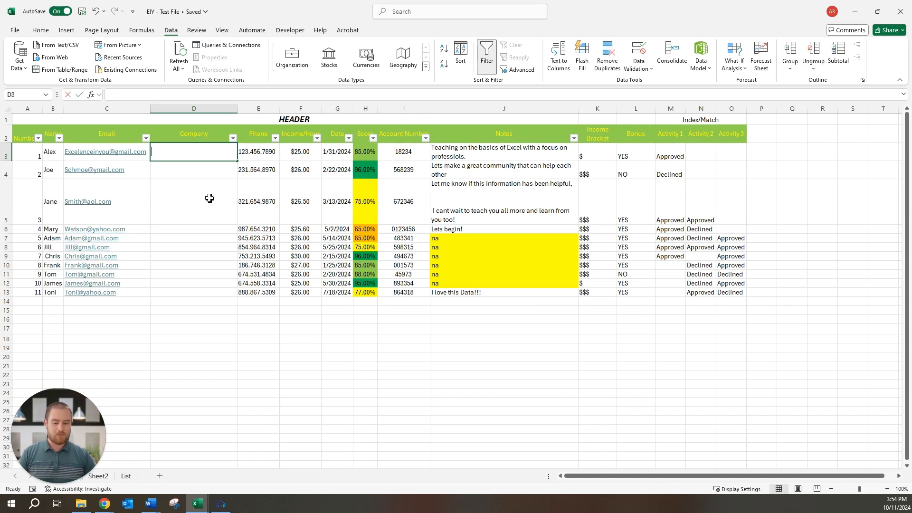
Step: Enter 15 in cell D3 and try to replace it with 25 to test the validation rule
type("15")
key("Return")
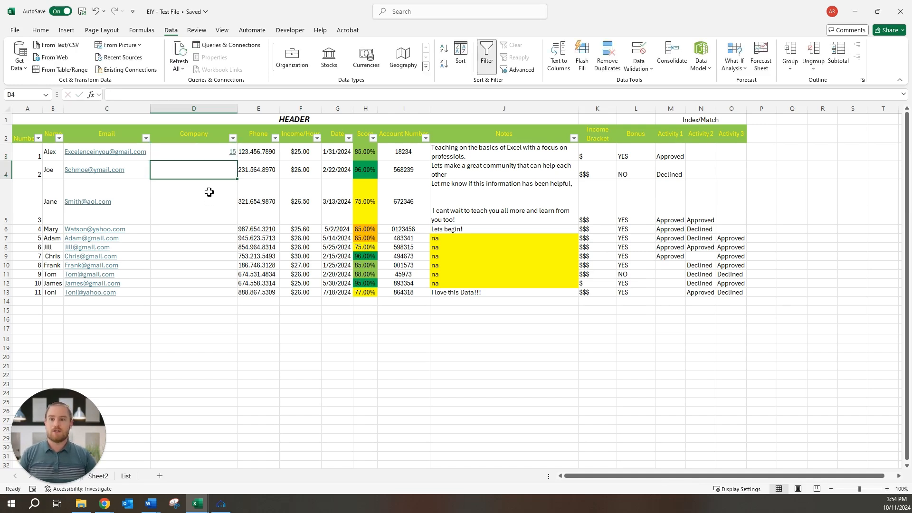
left_click(224, 155)
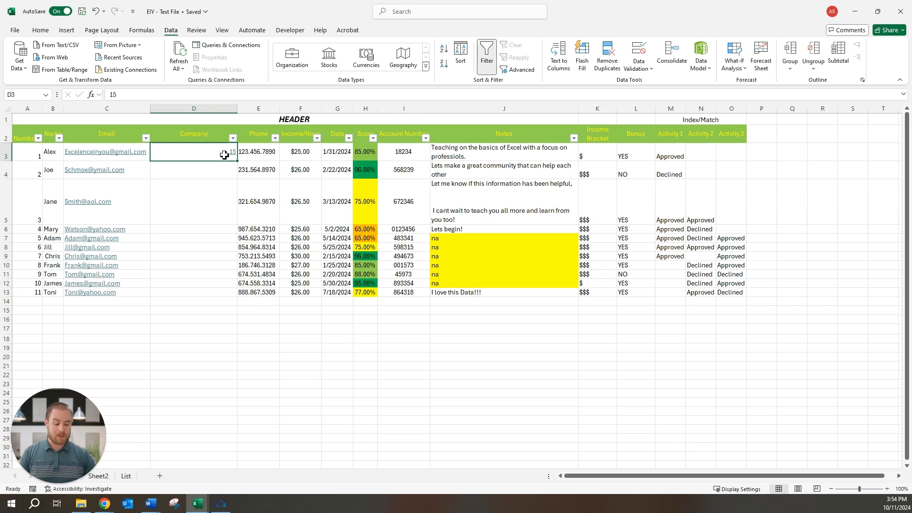
type("25")
key("Return")
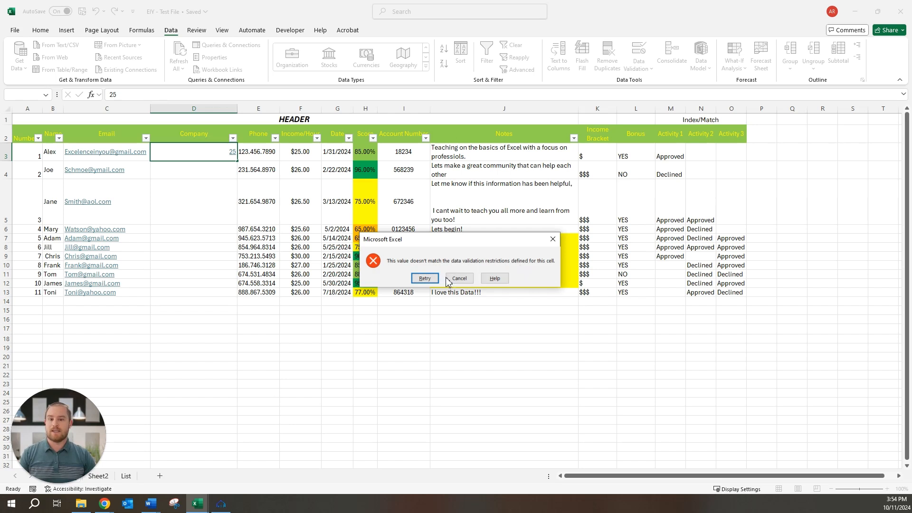
Step: Retry the entry in cell D3 with the value 20
left_click(424, 278)
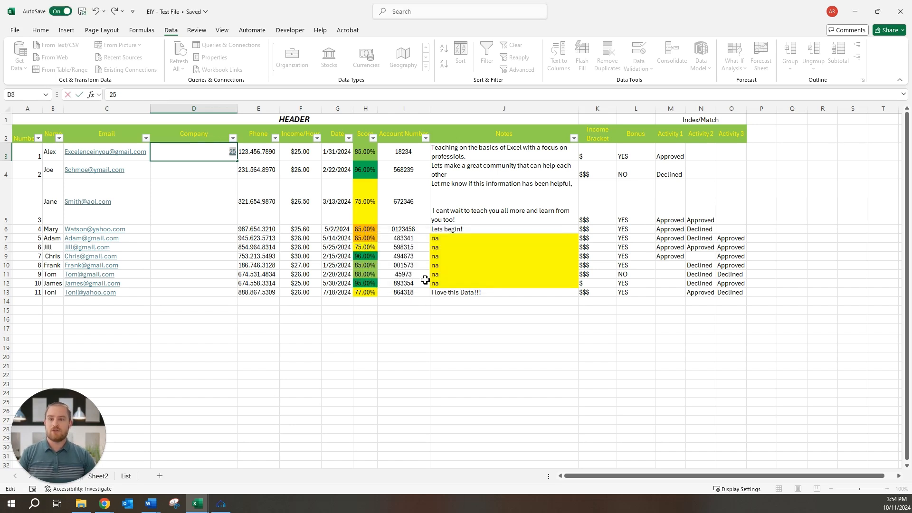
type("20")
key("Return")
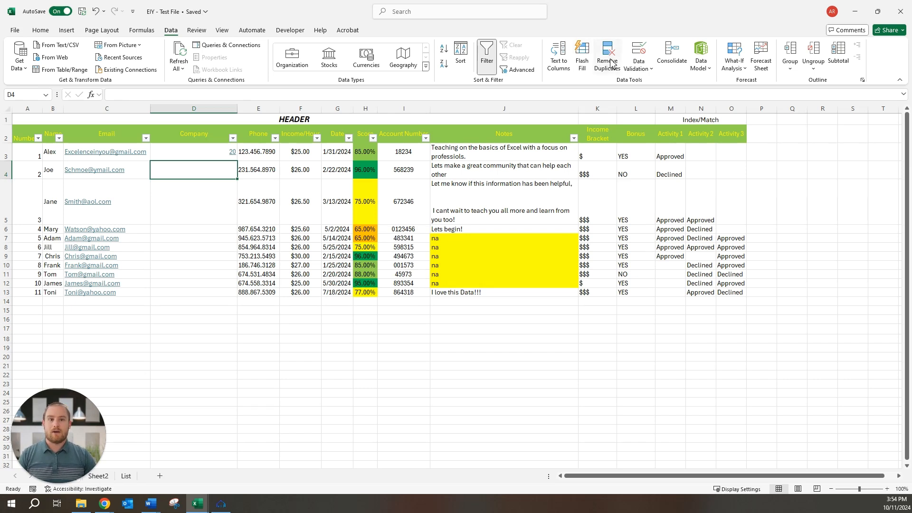
Step: Give cell D4 a data validation input message titled Value Range with the text 5-20
left_click(644, 58)
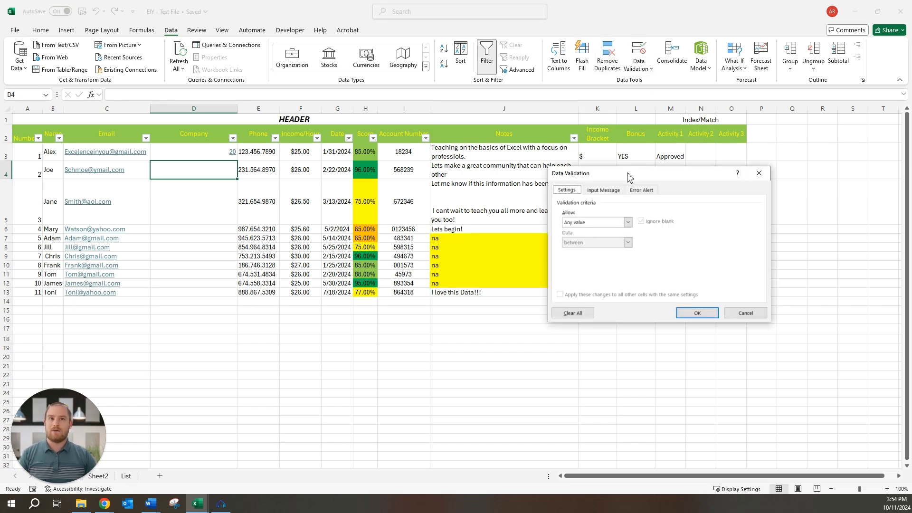
left_click(606, 192)
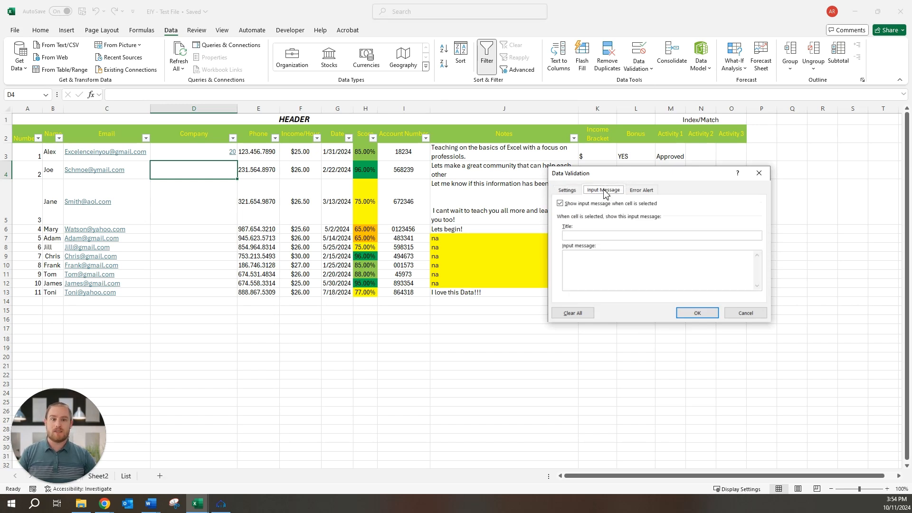
left_click(643, 192)
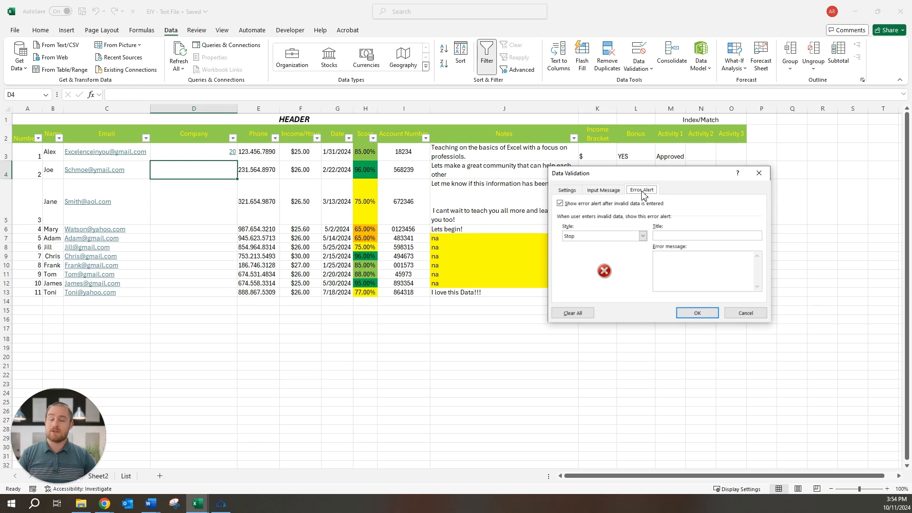
left_click(613, 192)
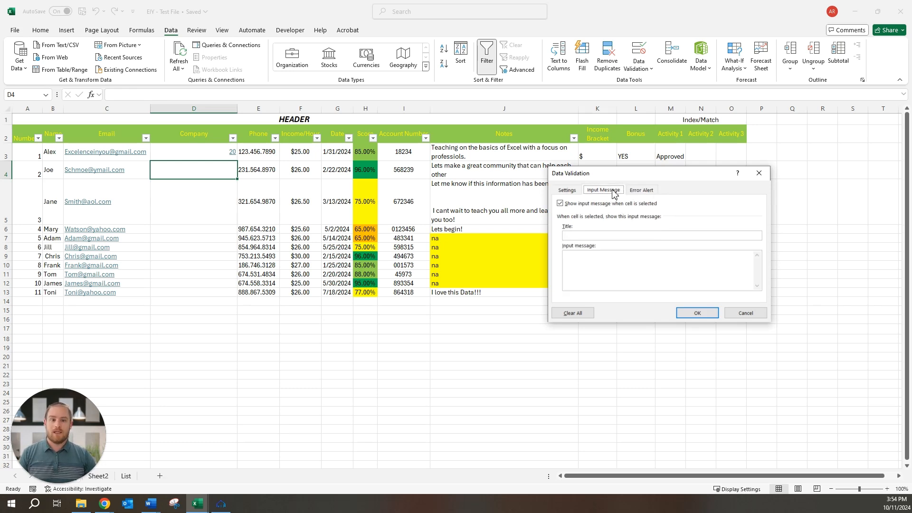
left_click(610, 233)
type("V")
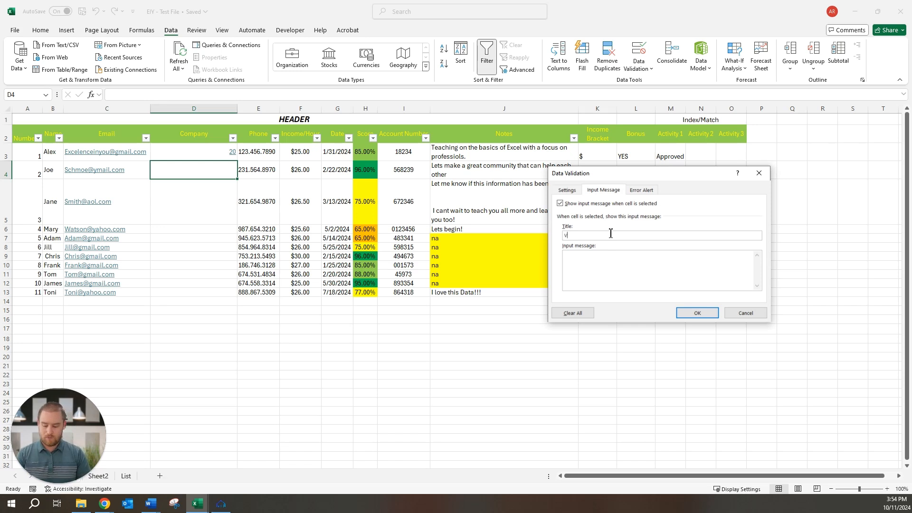
type("alue Range")
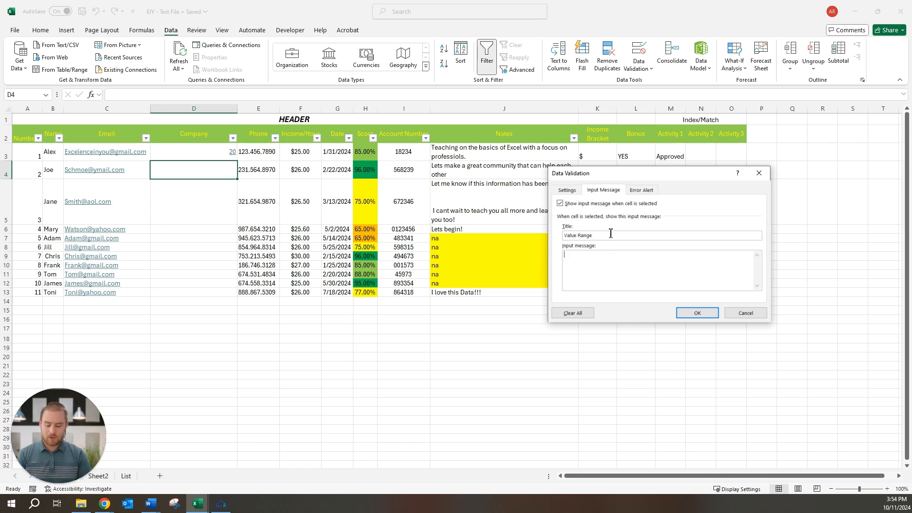
type("5-20")
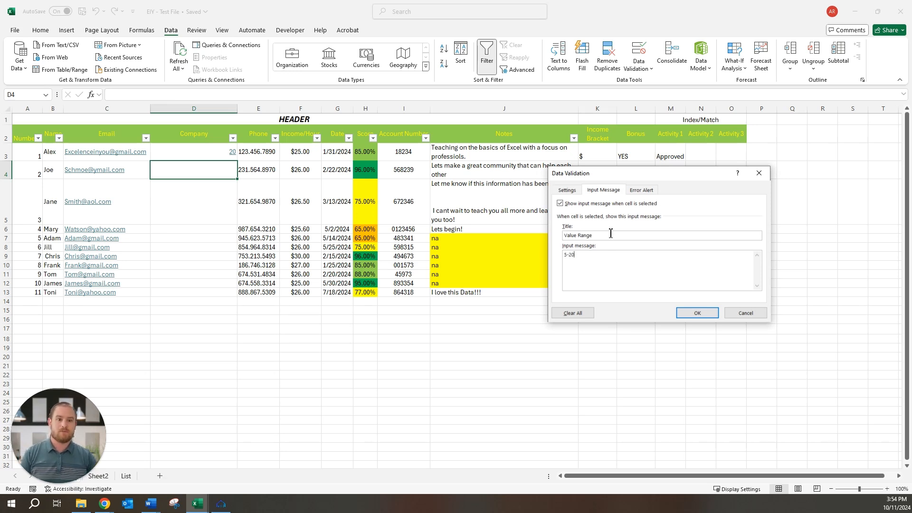
Step: Restrict cell D4 to whole numbers between 5 and 20, and reselect the cell to check its input message
left_click(576, 190)
left_click(627, 222)
left_click(602, 235)
left_click(599, 263)
type("5")
key("Tab")
type("20")
key("Return")
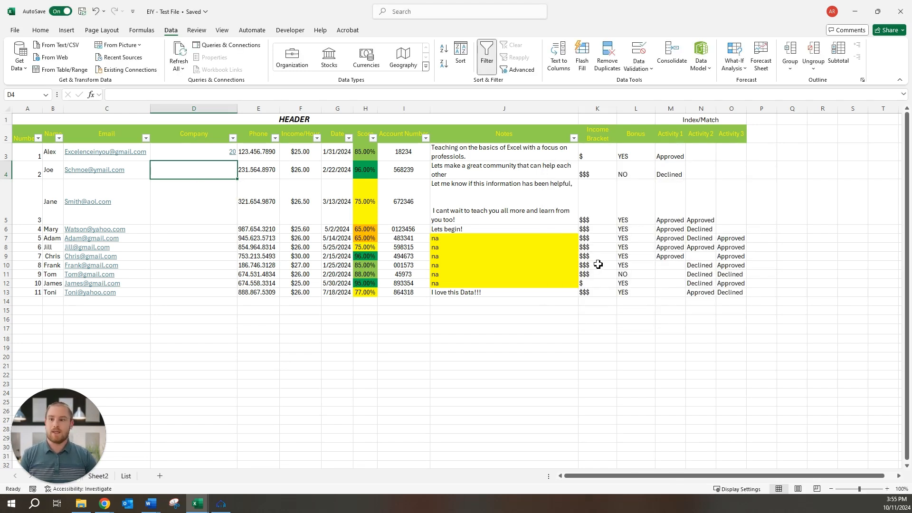
left_click(246, 199)
left_click(211, 172)
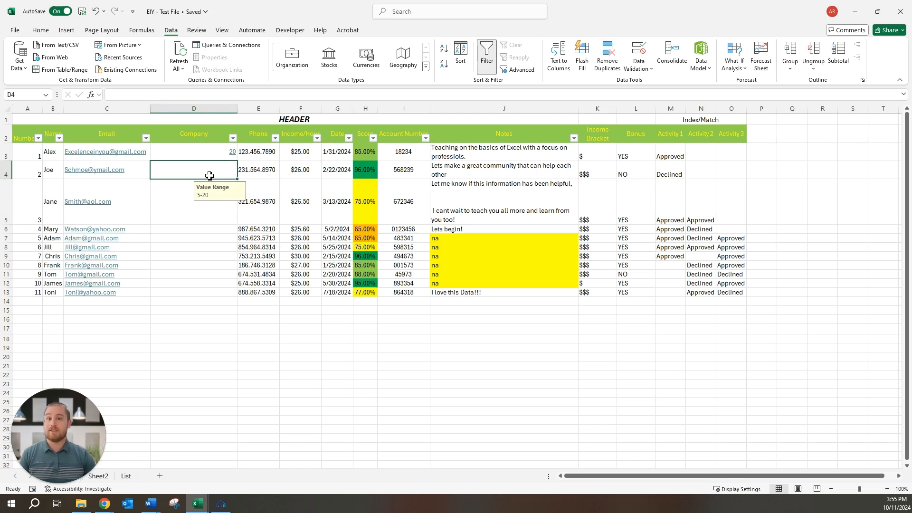
Step: Change the error alert style of cell D4's data validation to Warning
left_click(639, 51)
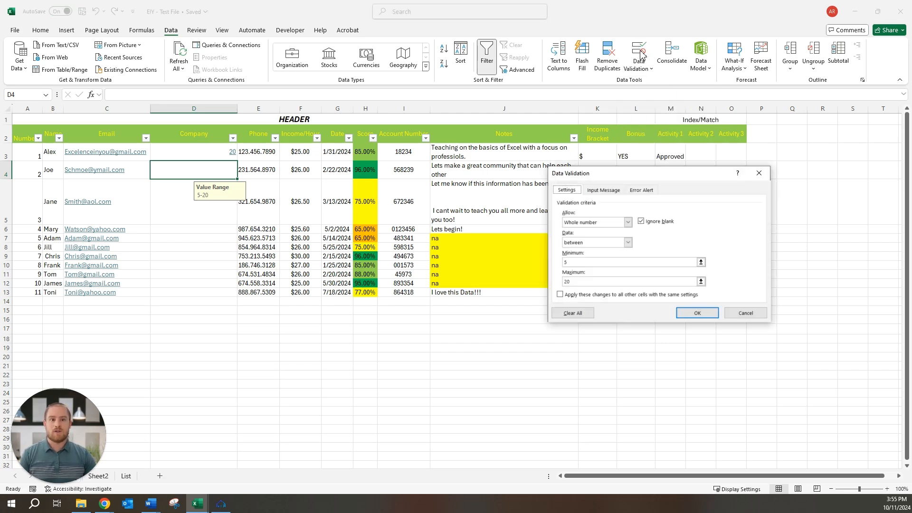
left_click(642, 190)
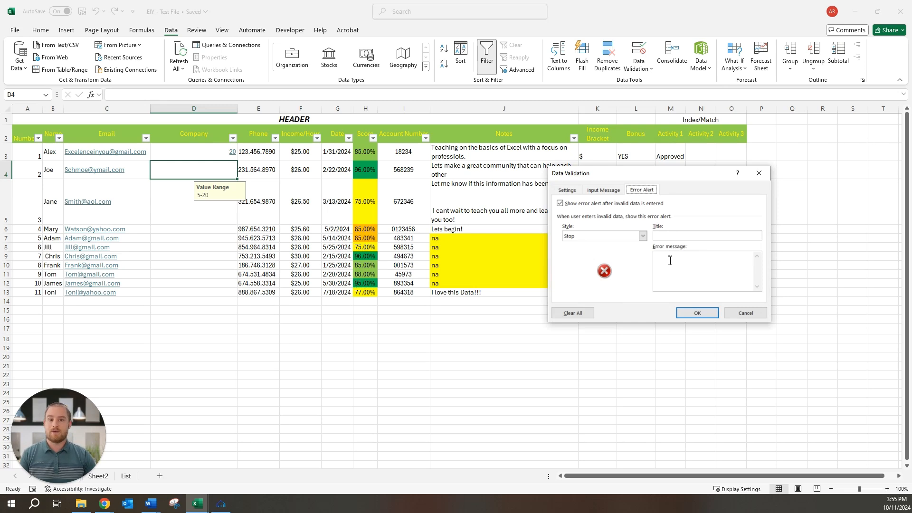
left_click(642, 237)
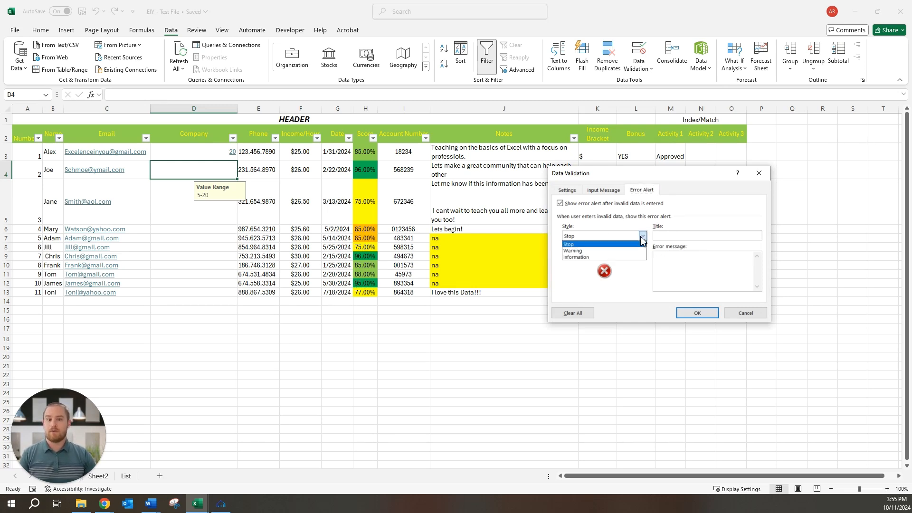
left_click(574, 251)
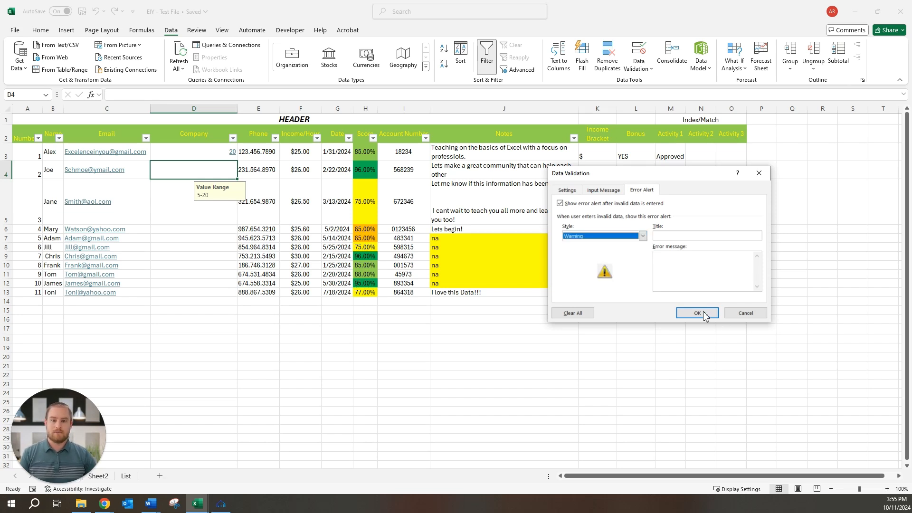
left_click(699, 313)
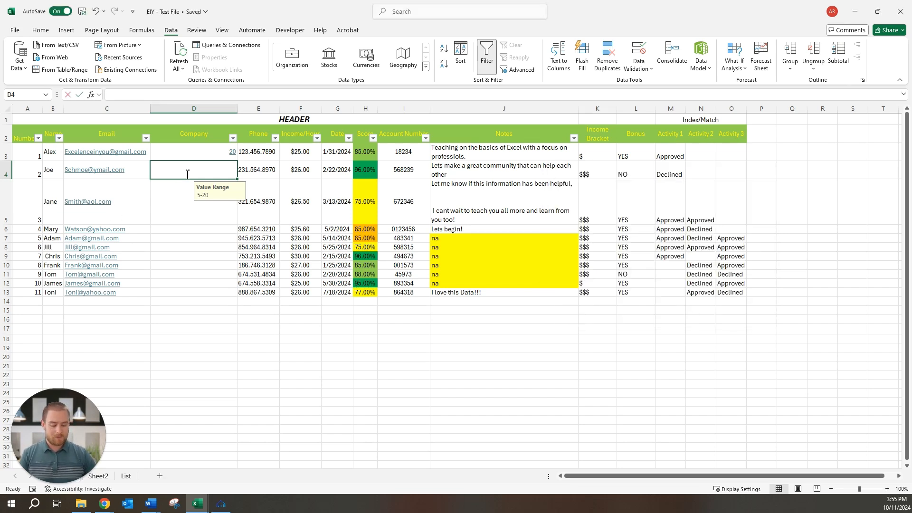
Step: Enter 25 in cell D4 and accept the out-of-range value despite the validation warning
type("25")
key("Return")
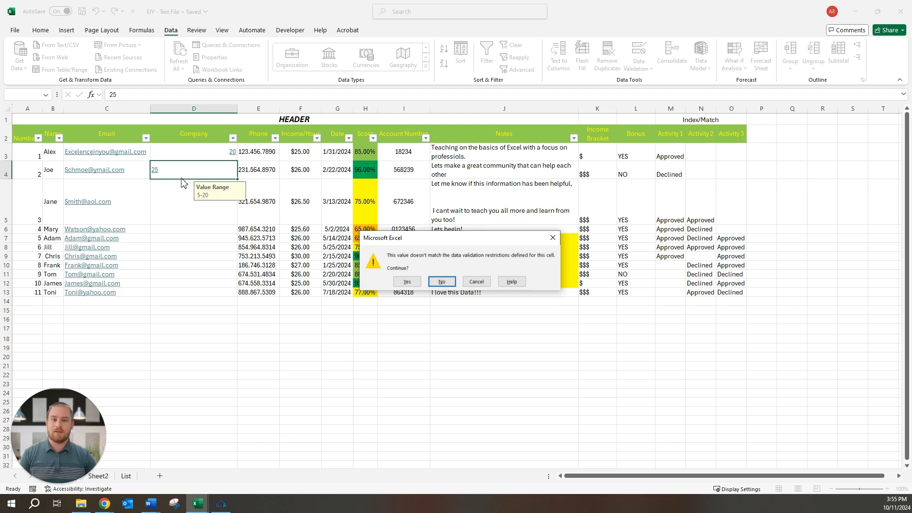
left_click(407, 282)
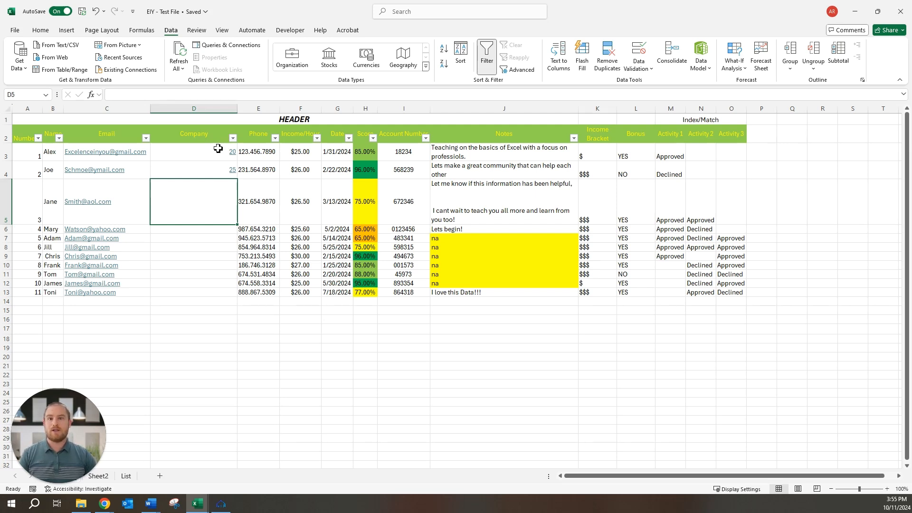
Step: Clear all data validation settings from cells D3:D4, erasing their differing rules
left_click_drag(218, 148, 227, 171)
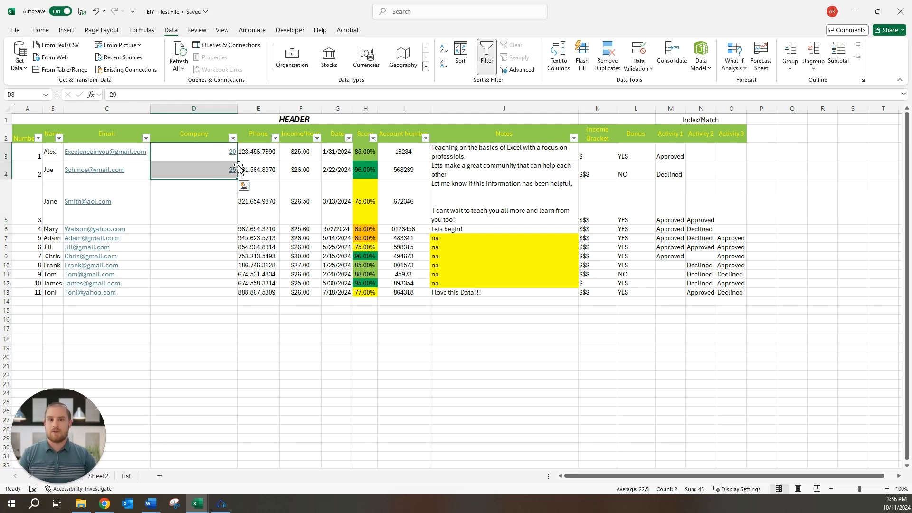
left_click(642, 69)
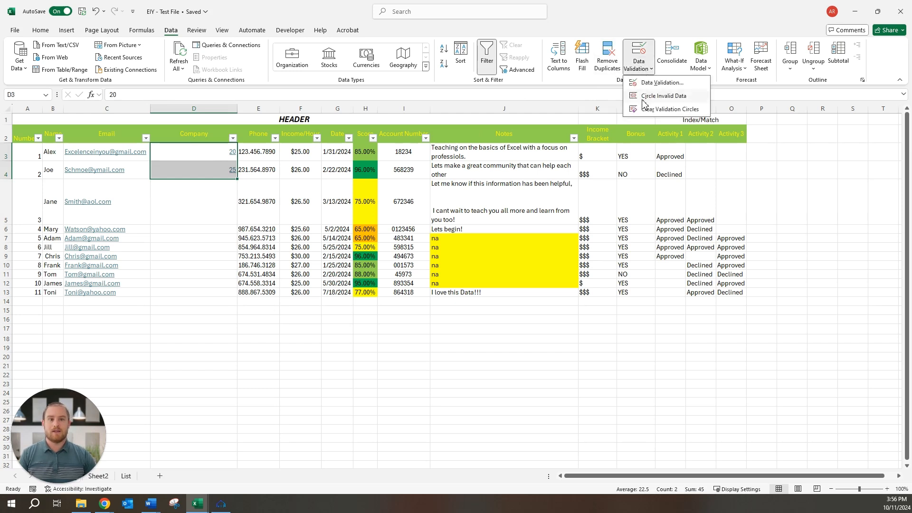
left_click(645, 82)
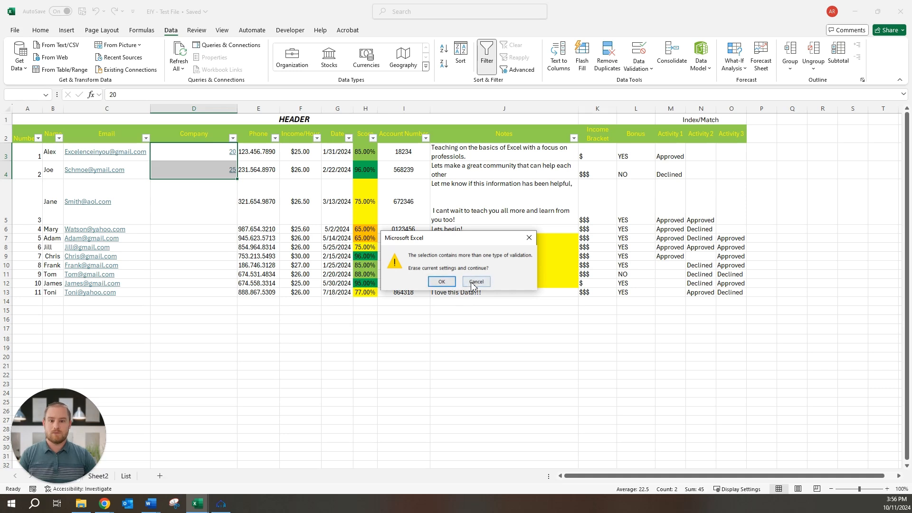
left_click(441, 282)
left_click(576, 315)
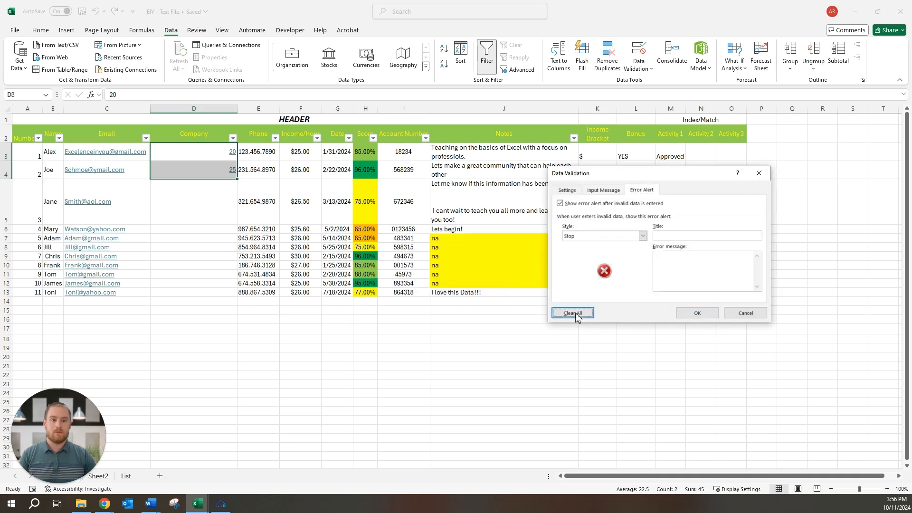
left_click(695, 313)
Step: Check the data validation criteria of cell D3
left_click(206, 152)
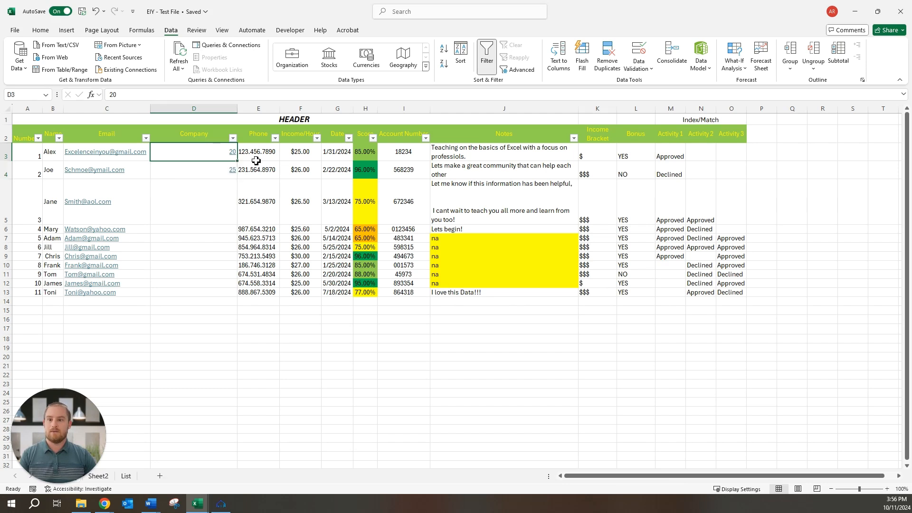
left_click(640, 68)
left_click(643, 83)
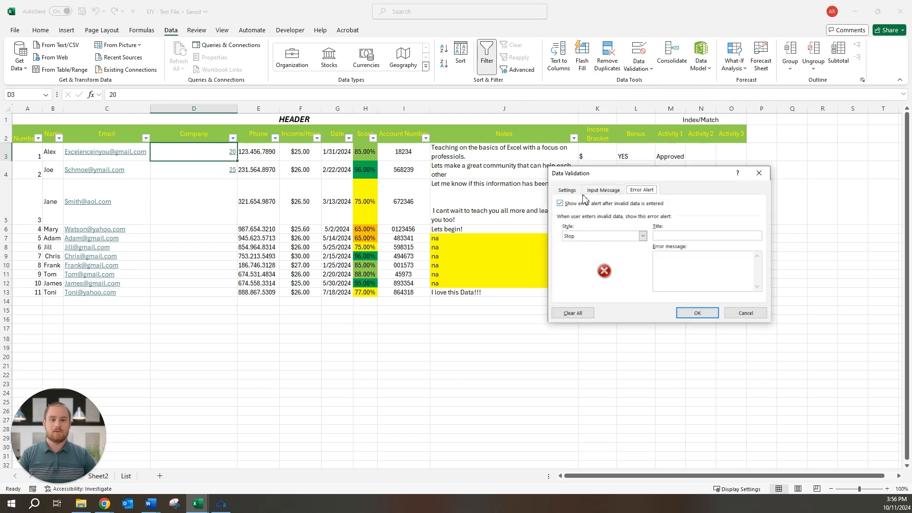
left_click(576, 190)
left_click(696, 312)
Step: Restrict cell D4 to a validation list with the source values 5,25,35,55
left_click(224, 173)
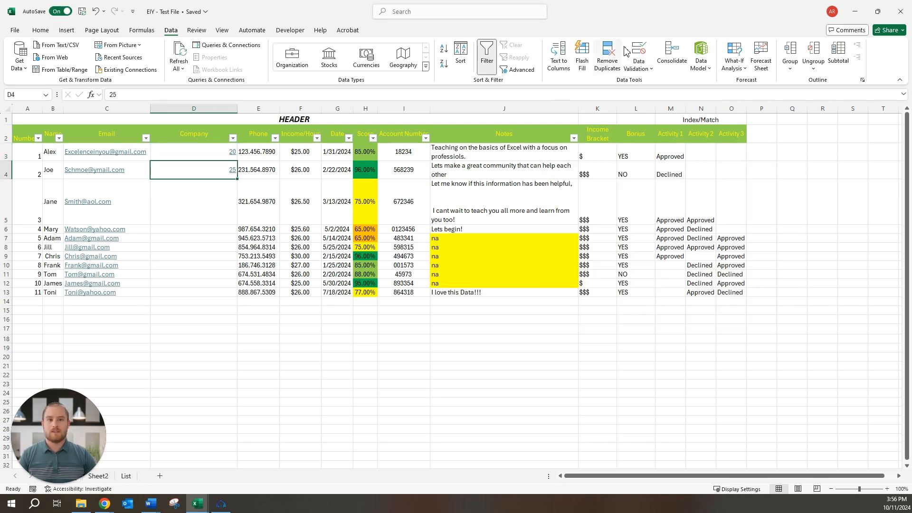
left_click(641, 69)
left_click(646, 84)
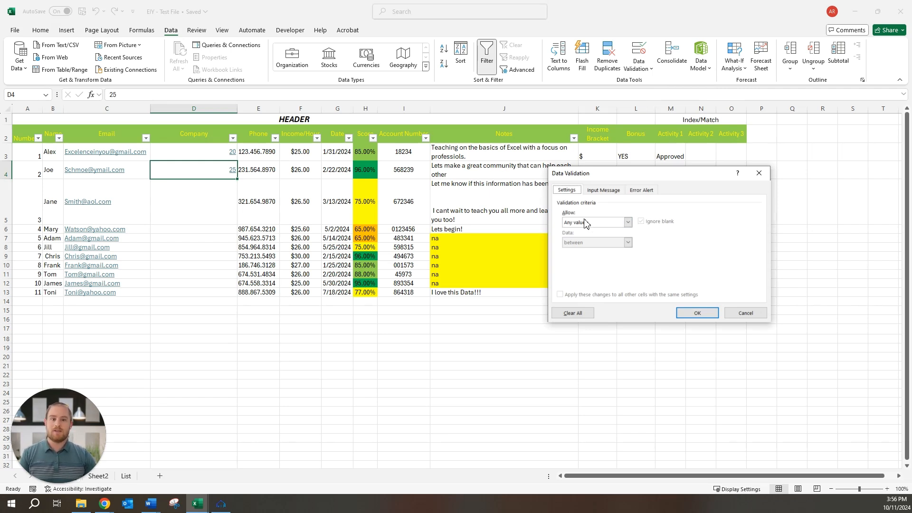
left_click(627, 222)
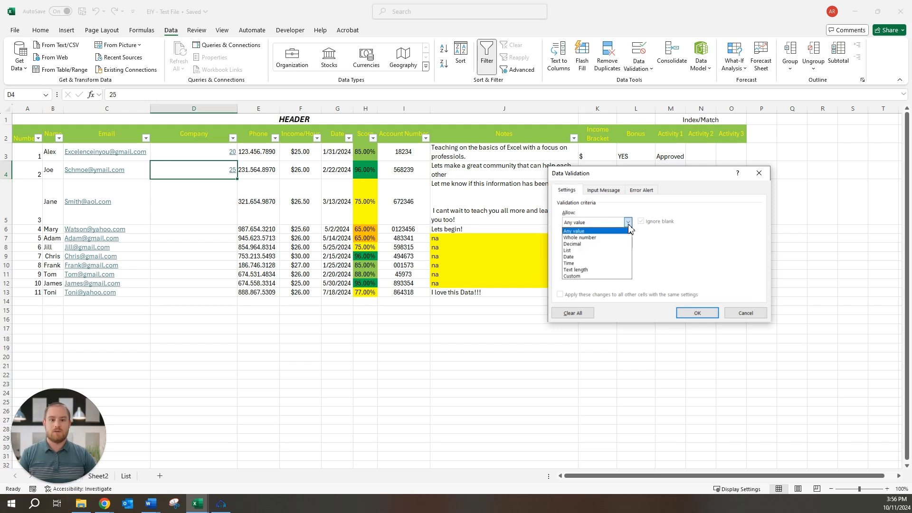
left_click(575, 252)
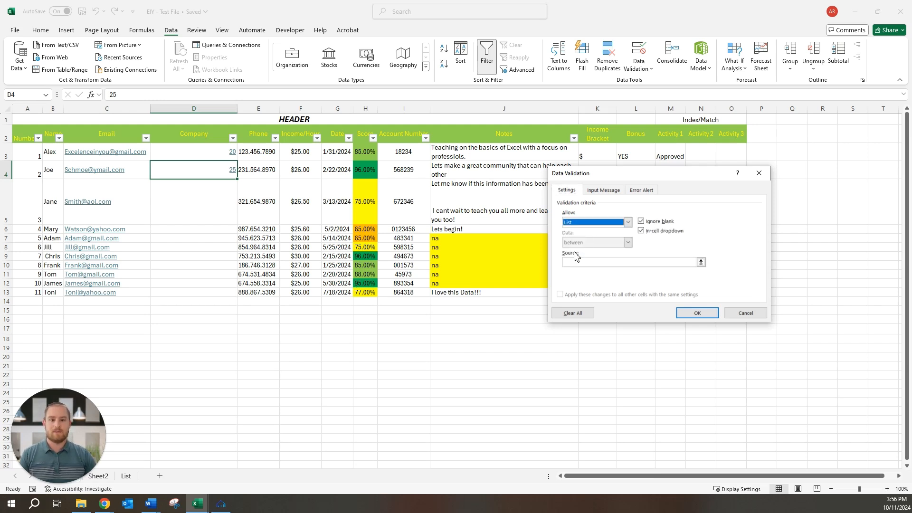
left_click(571, 263)
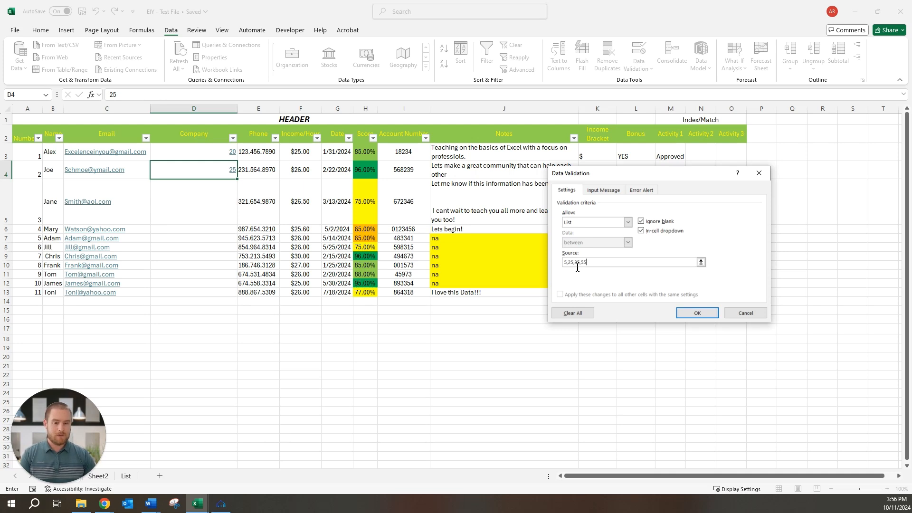
key("Return")
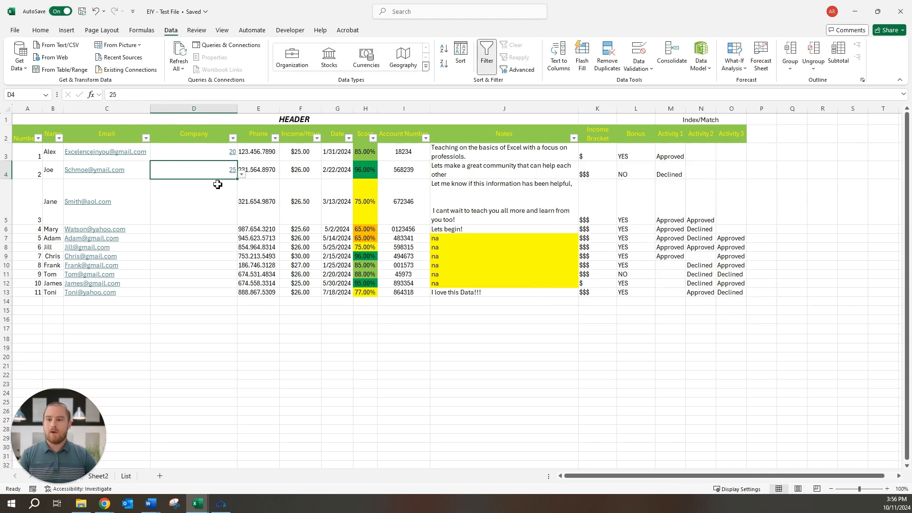
Step: Choose 55 from cell D4's dropdown list, and choose it again from the suggestions after entering 5
left_click(242, 177)
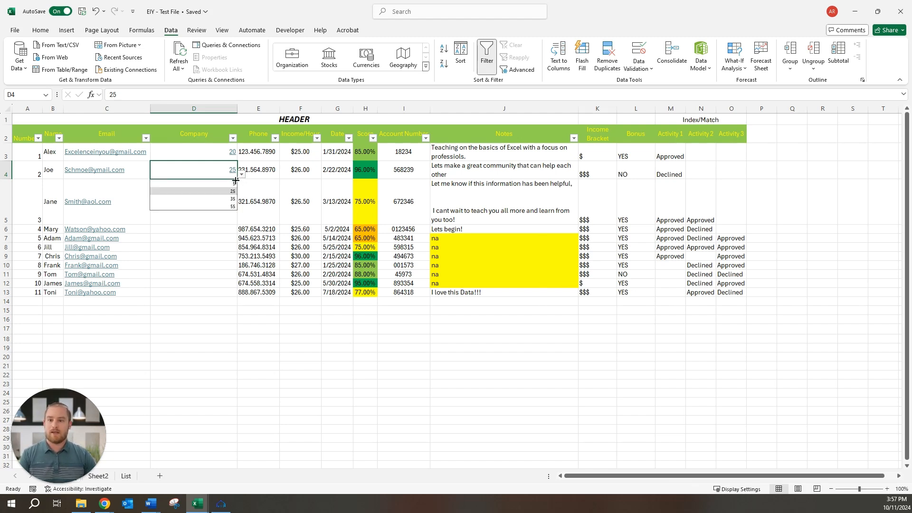
left_click(229, 206)
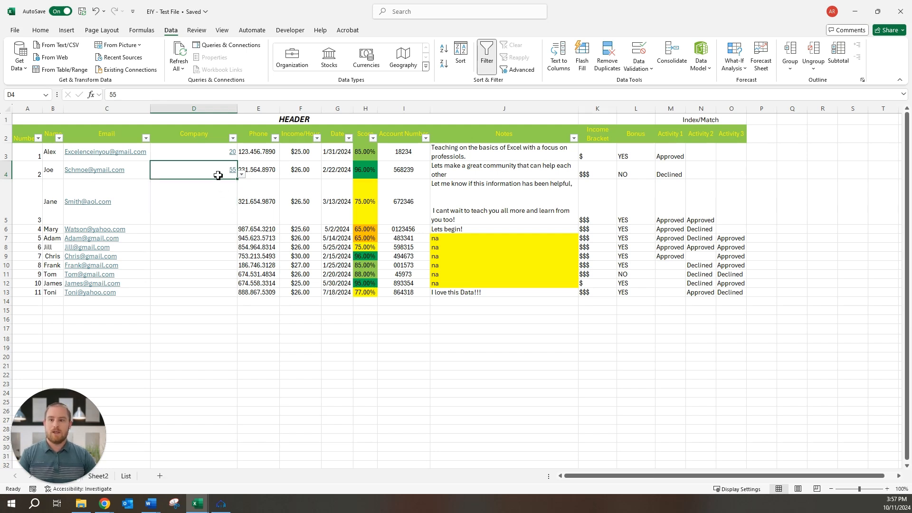
type("5")
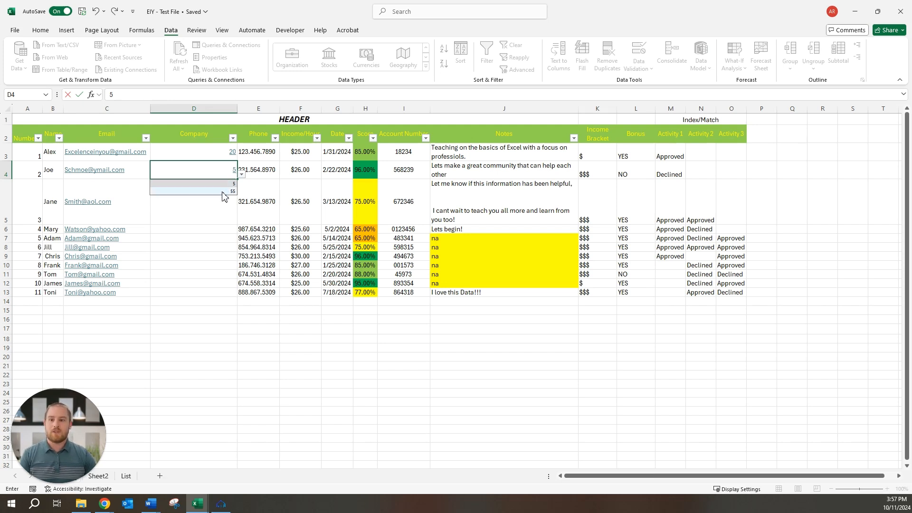
left_click(223, 192)
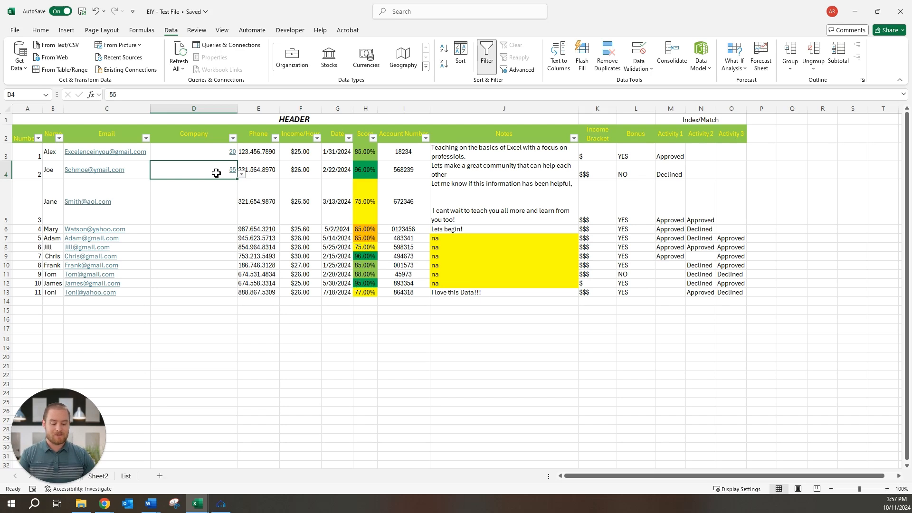
Step: Try to enter the unlisted value 33 in cell D4, and retry with 35
type("33")
key("Return")
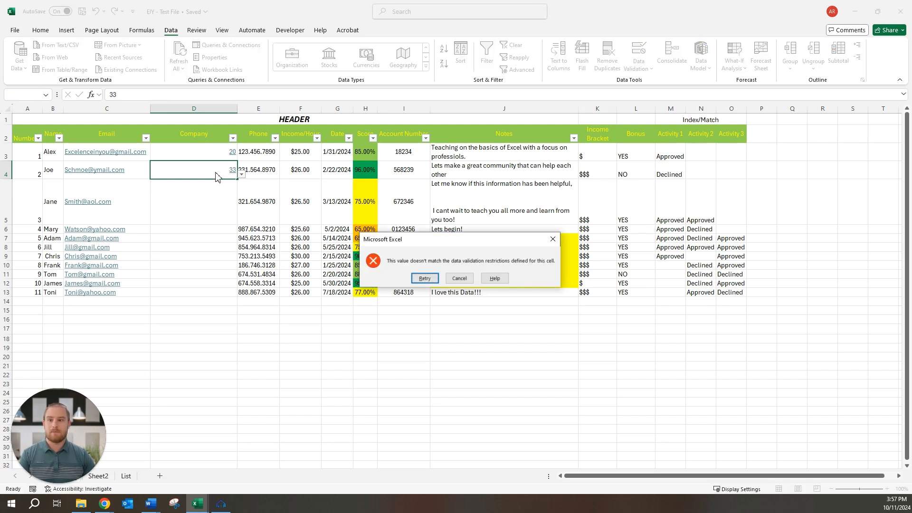
left_click(424, 278)
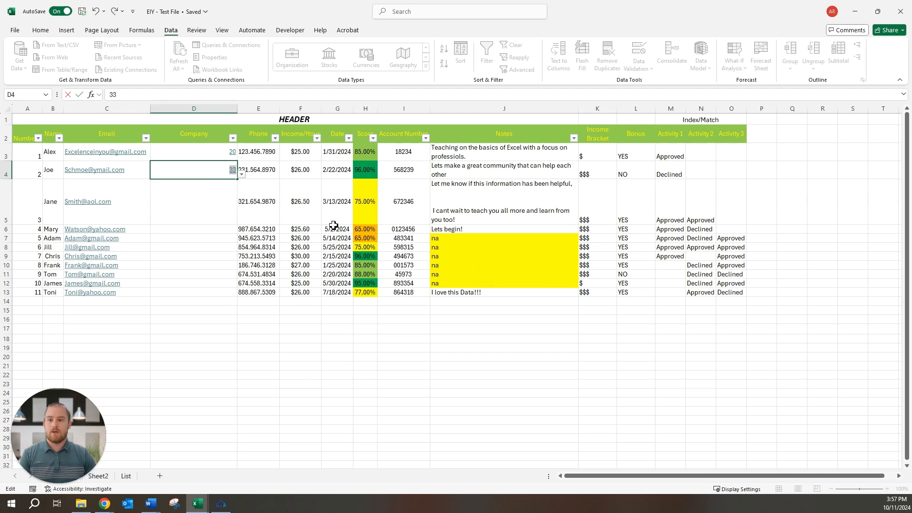
type("35")
key("Return")
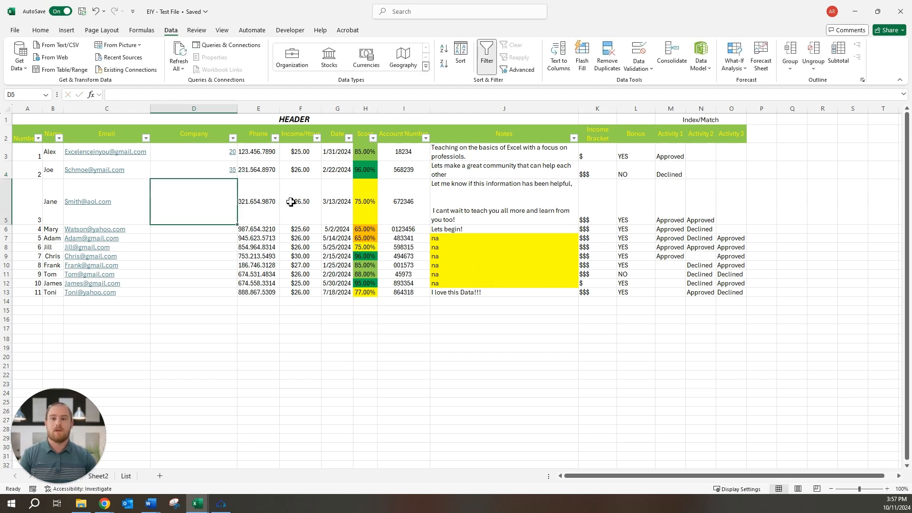
Step: Turn off the error alert for invalid data in cell D4's data validation
left_click(225, 173)
left_click(638, 50)
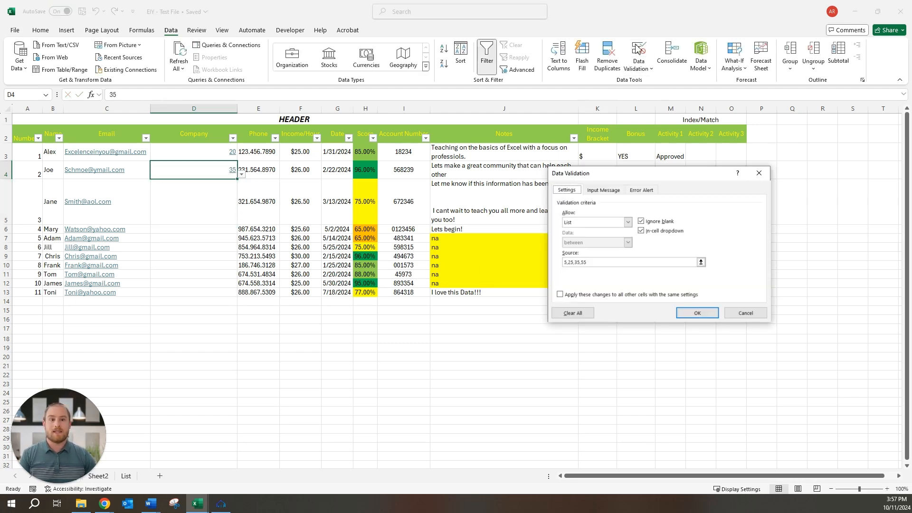
left_click(644, 189)
left_click(643, 237)
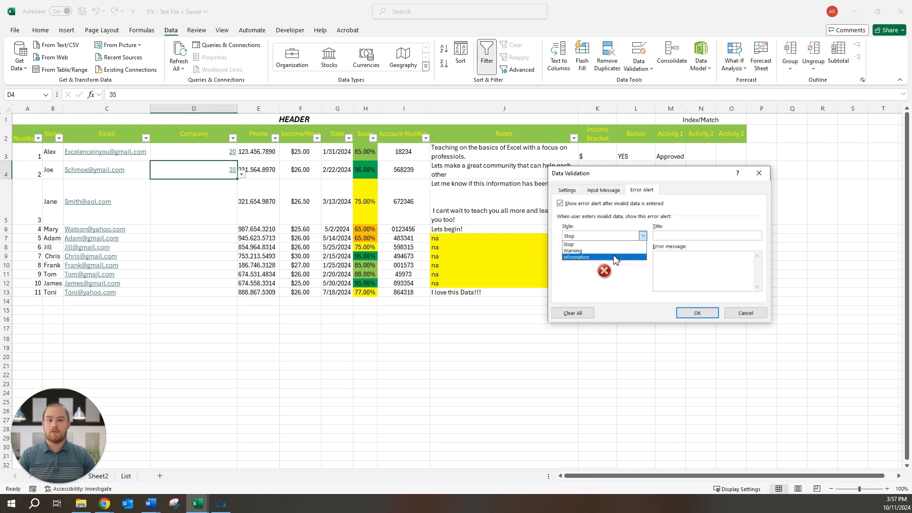
left_click(641, 194)
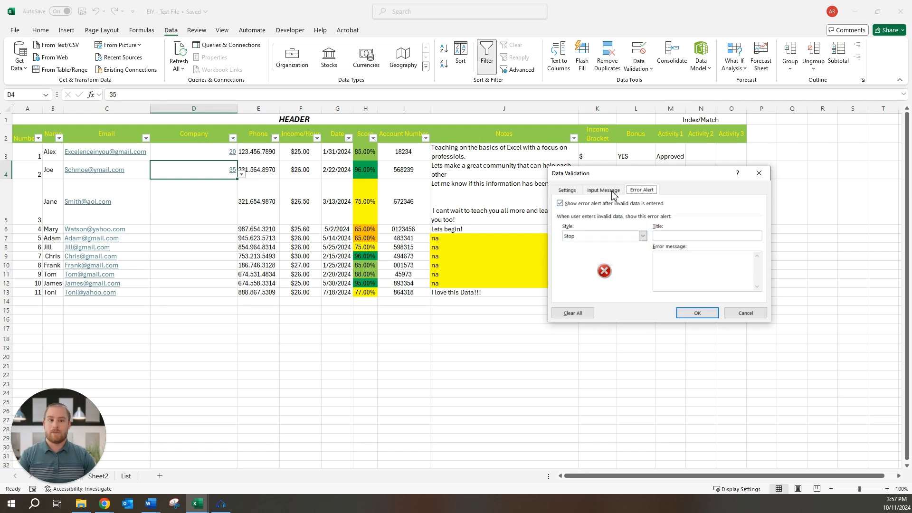
left_click(559, 203)
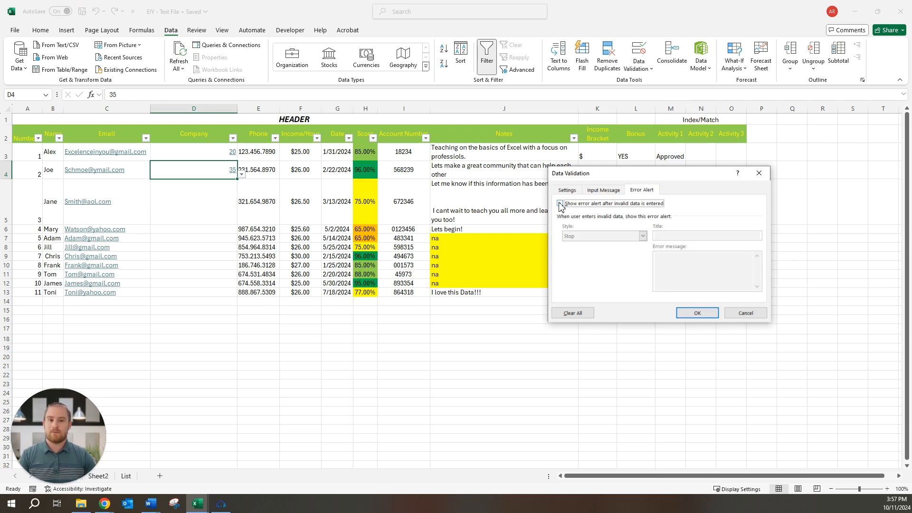
left_click(696, 313)
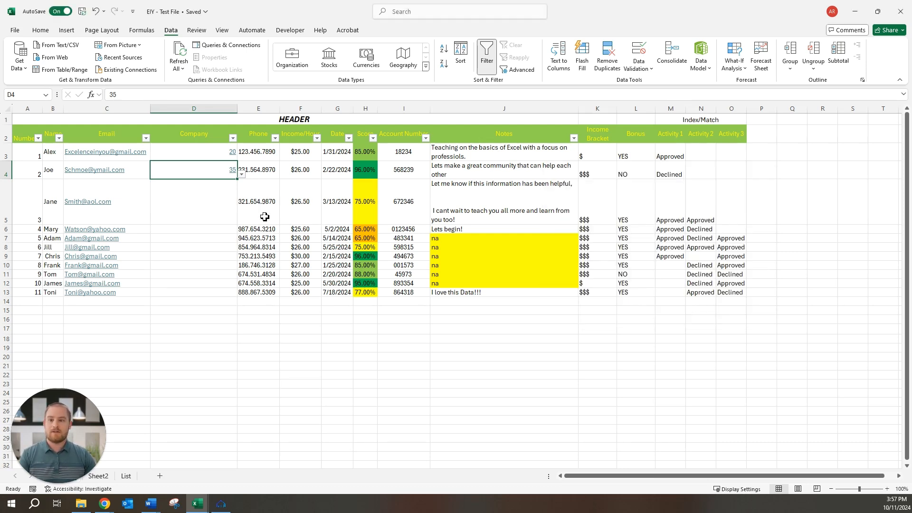
Step: Enter the unlisted value 45 in cell D4 and check the cell's dropdown options
left_click(241, 175)
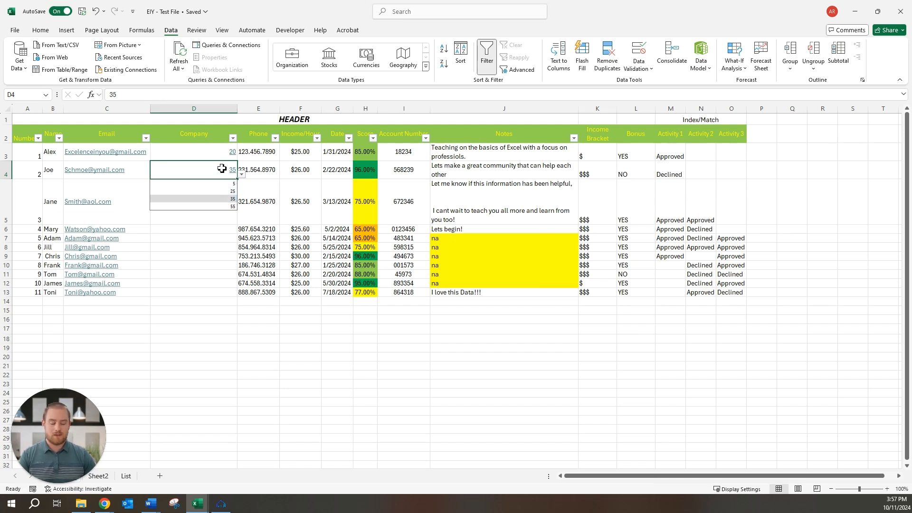
type("45")
key("Return")
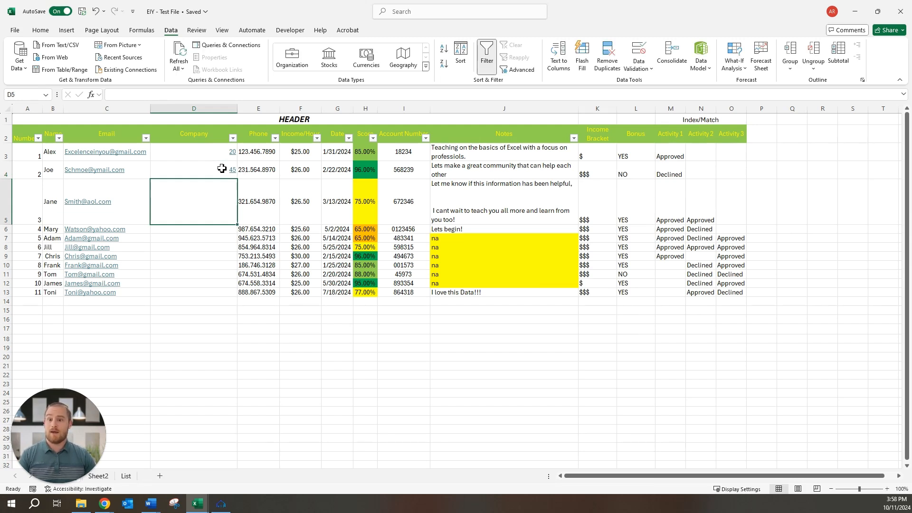
left_click(222, 168)
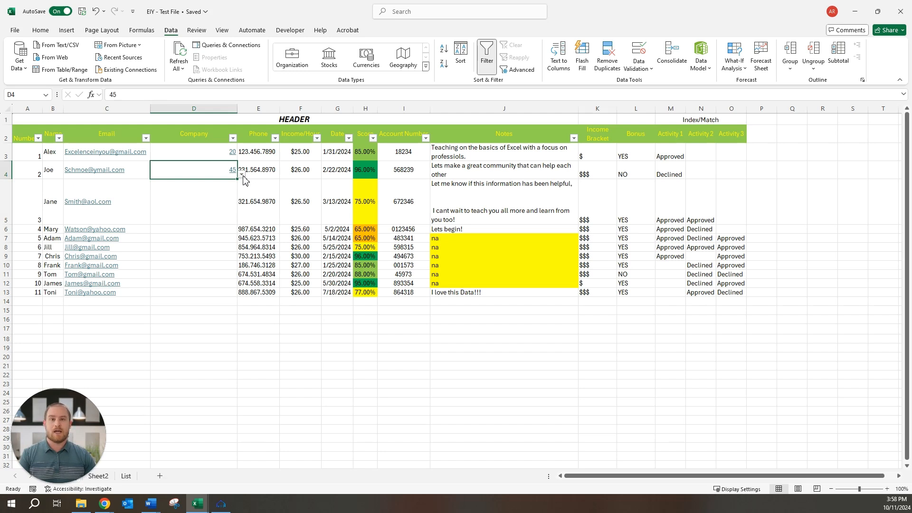
left_click(242, 175)
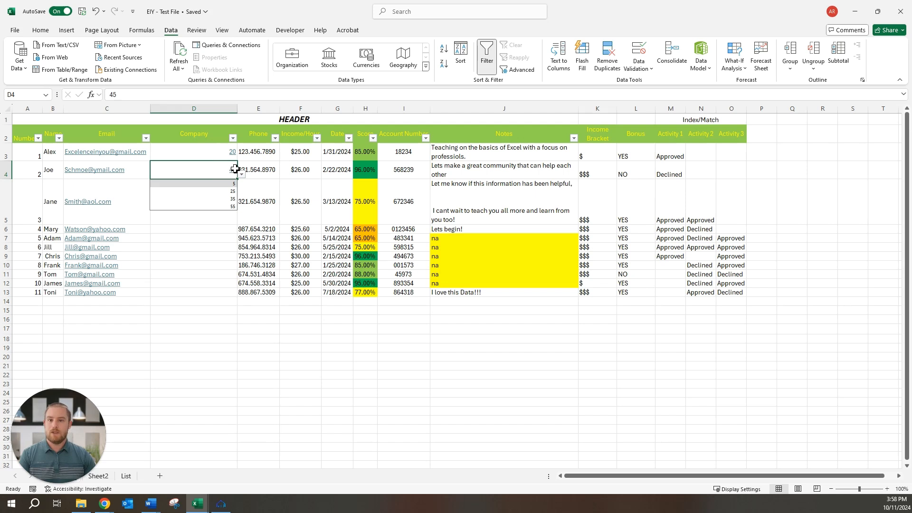
left_click(213, 170)
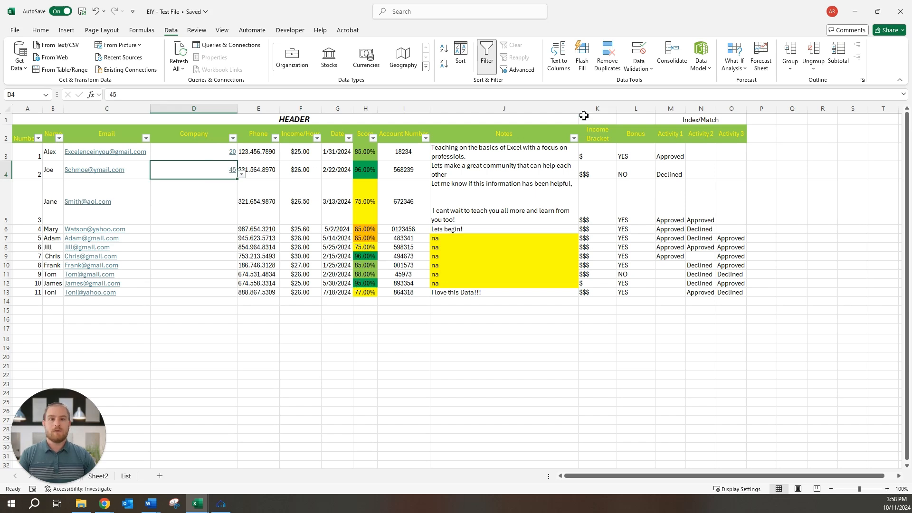
Step: Clear all data validation settings from cell D4 and delete the contents of D3:D13 in the Company column
left_click(647, 70)
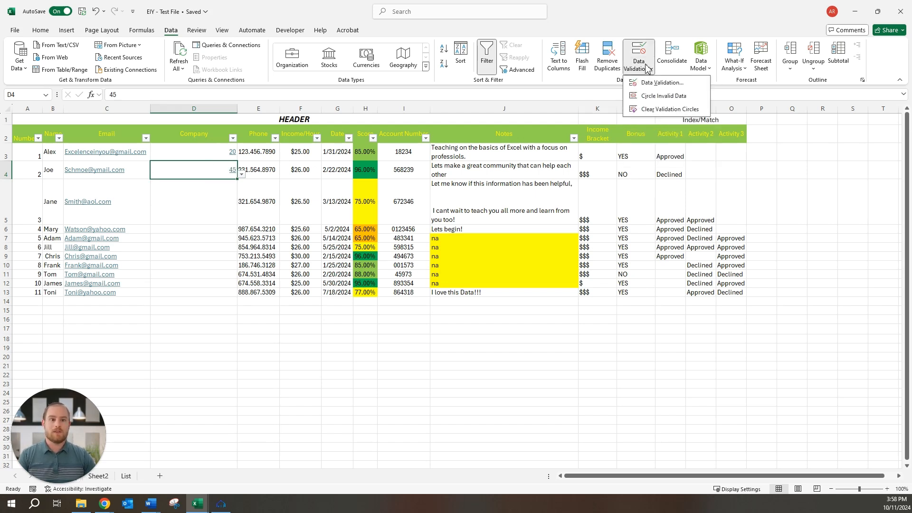
left_click(647, 90)
left_click(573, 314)
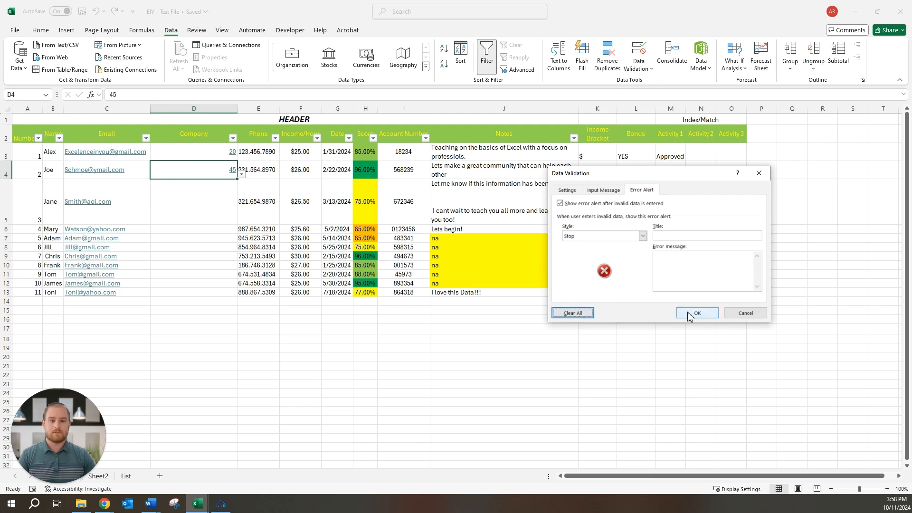
left_click(567, 190)
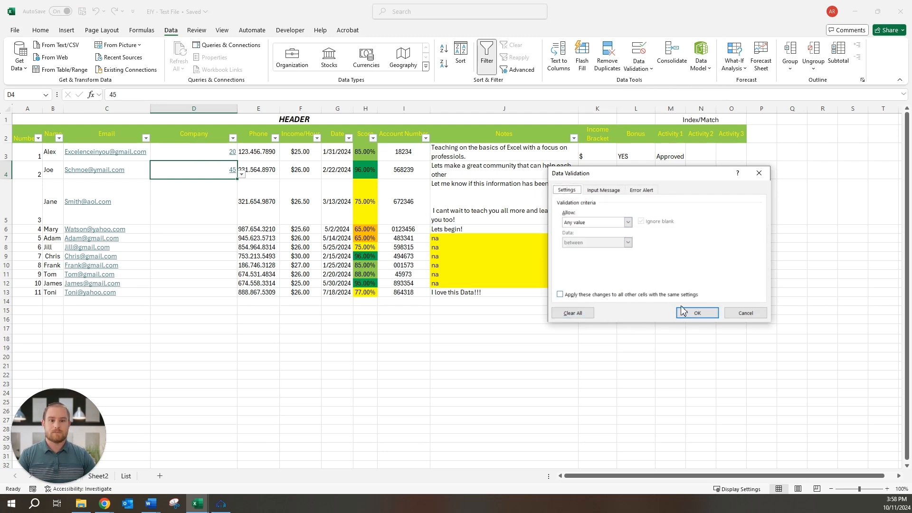
left_click(695, 313)
left_click_drag(228, 152, 200, 292)
key("Delete")
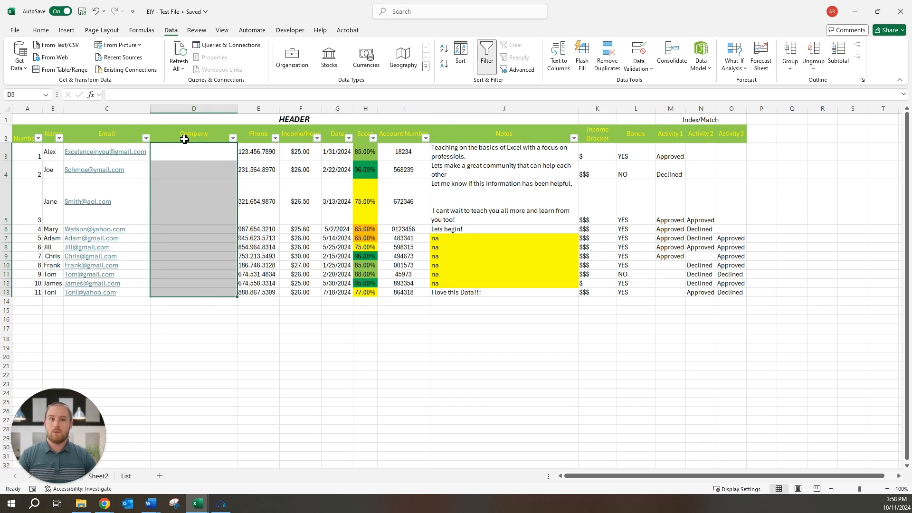
Step: Apply list data validation to D3:D13 in the Company column, using the companies in A2:A8 of the List sheet as the source
left_click(641, 56)
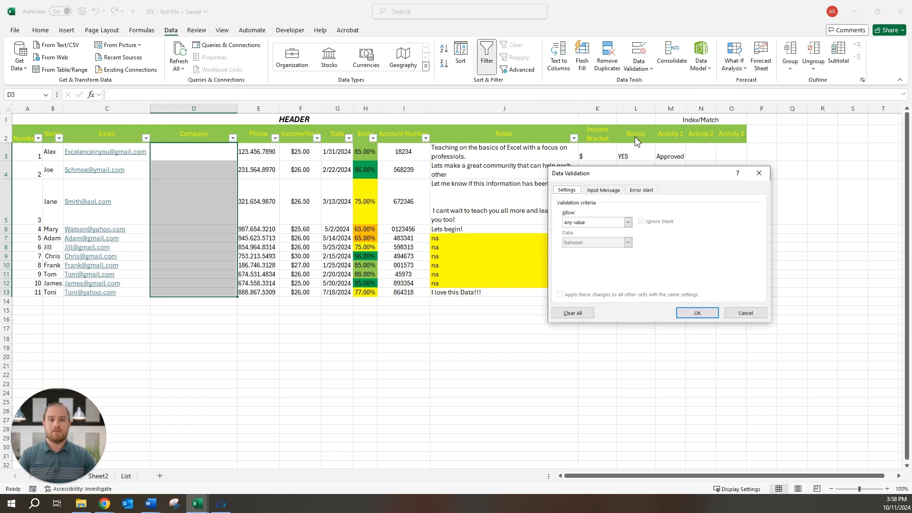
left_click(627, 222)
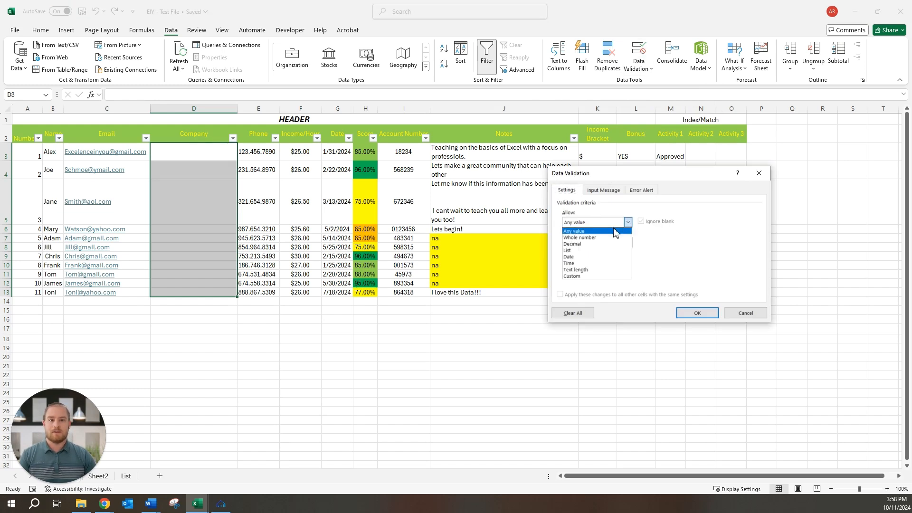
left_click(583, 249)
left_click(580, 262)
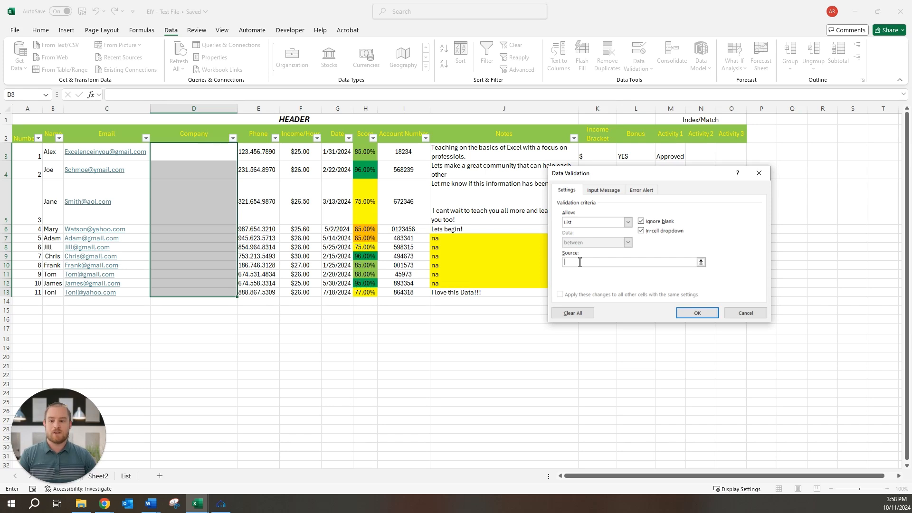
left_click(125, 476)
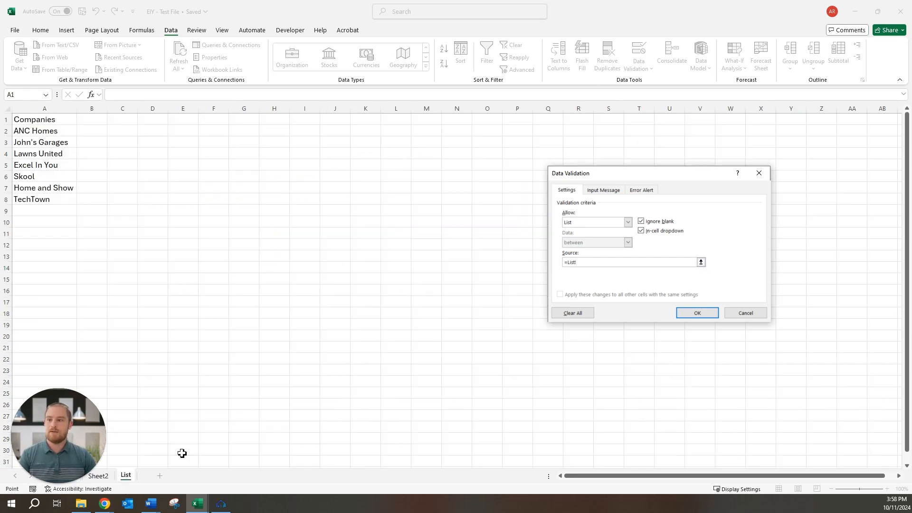
left_click_drag(56, 130, 57, 199)
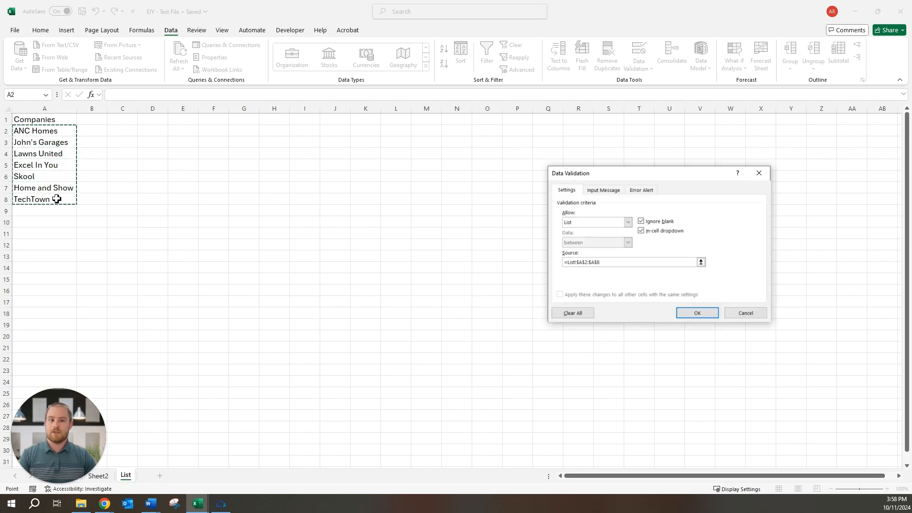
key("Return")
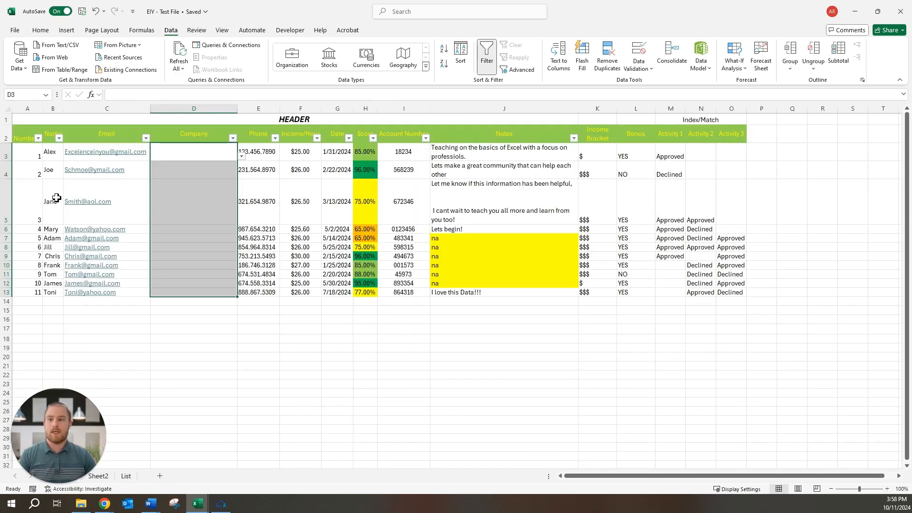
Step: Check the company options offered in cell D3's dropdown
left_click(242, 156)
left_click(221, 153)
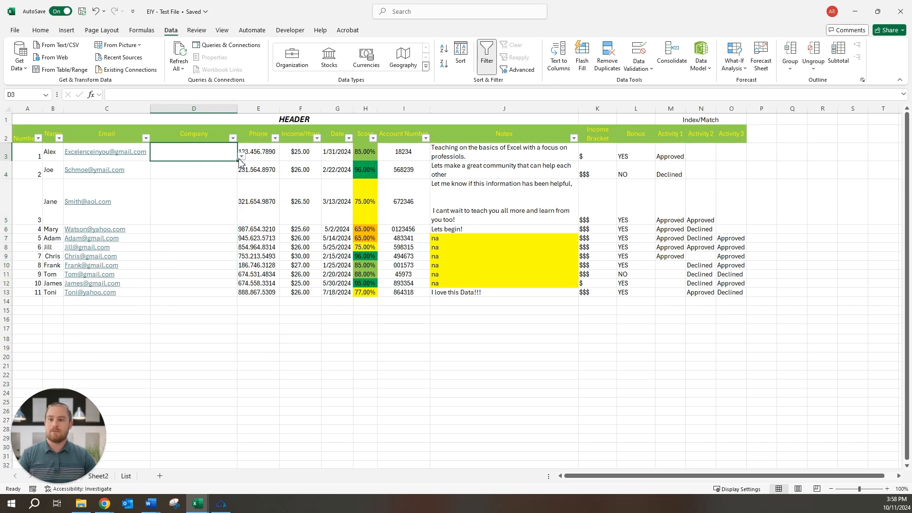
left_click(242, 156)
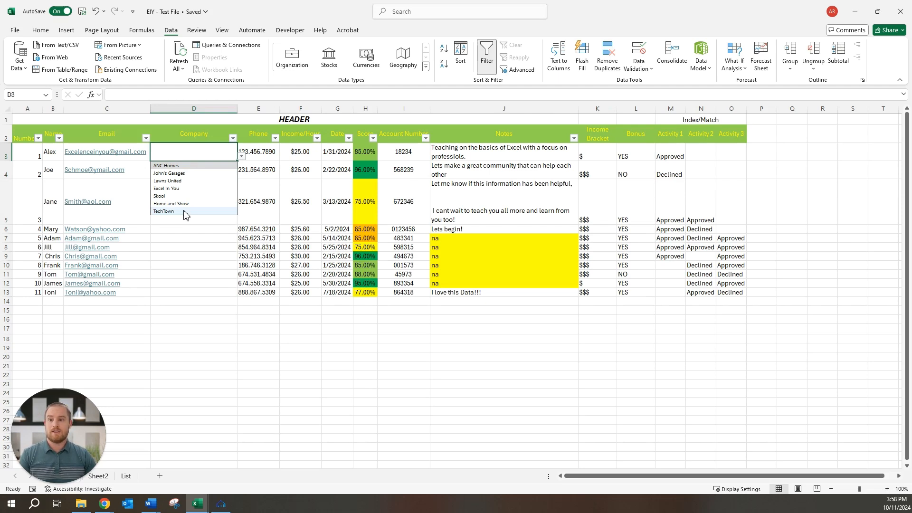
Step: On the List sheet, remove "ANC" from the company name in cell A2 so only "Homes" remains
left_click(126, 476)
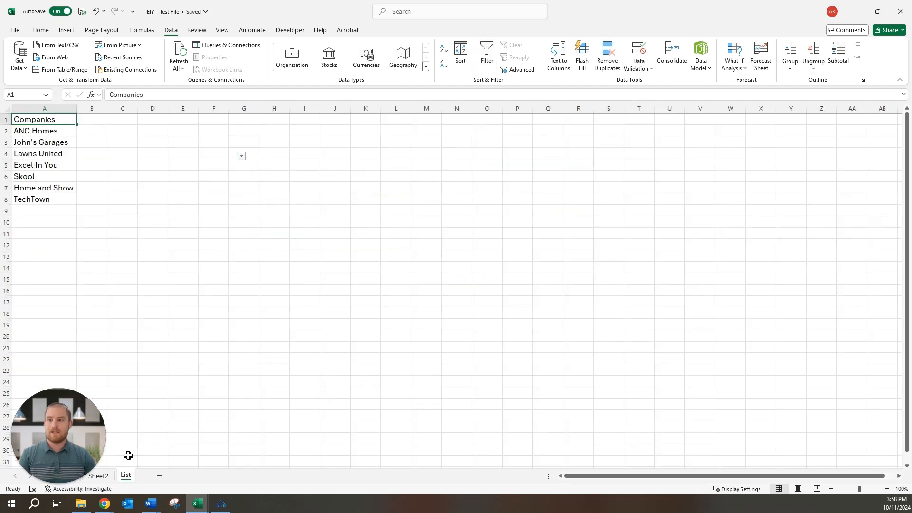
left_click(28, 133)
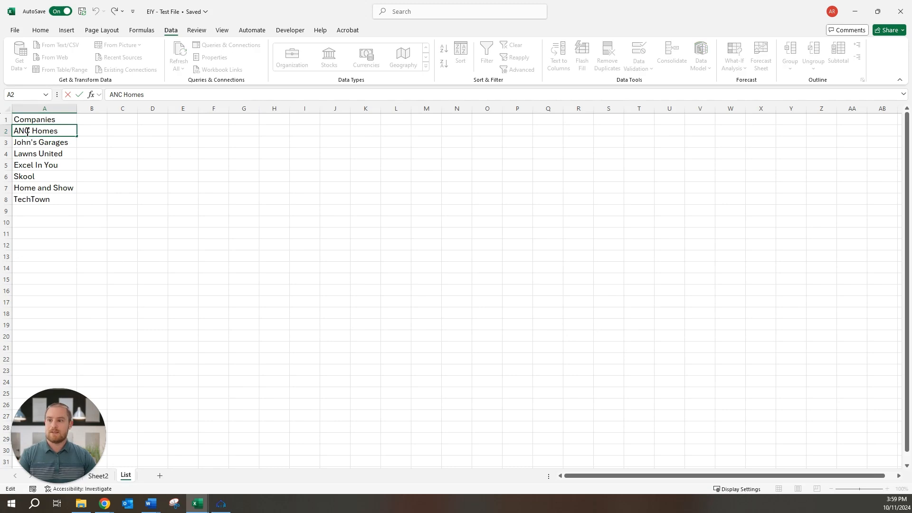
double_click(27, 132)
key("BackSpace")
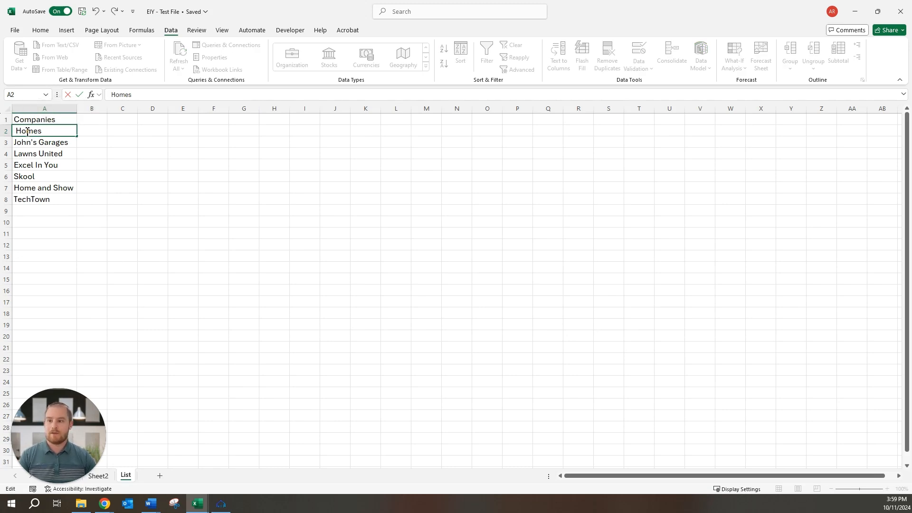
key("Return")
Step: Return to the DATA sheet and examine cell D3's dropdown for the edited company name
left_click_drag(67, 468, 67, 425)
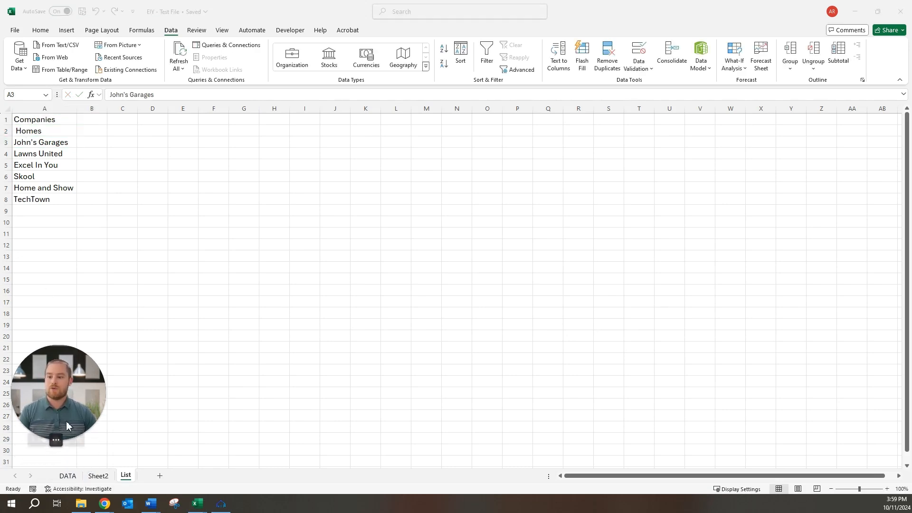
left_click(67, 475)
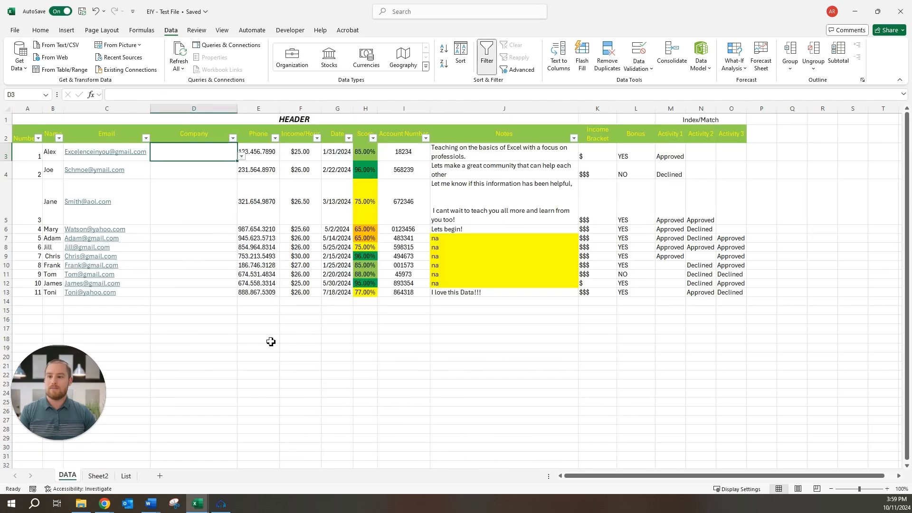
left_click(242, 157)
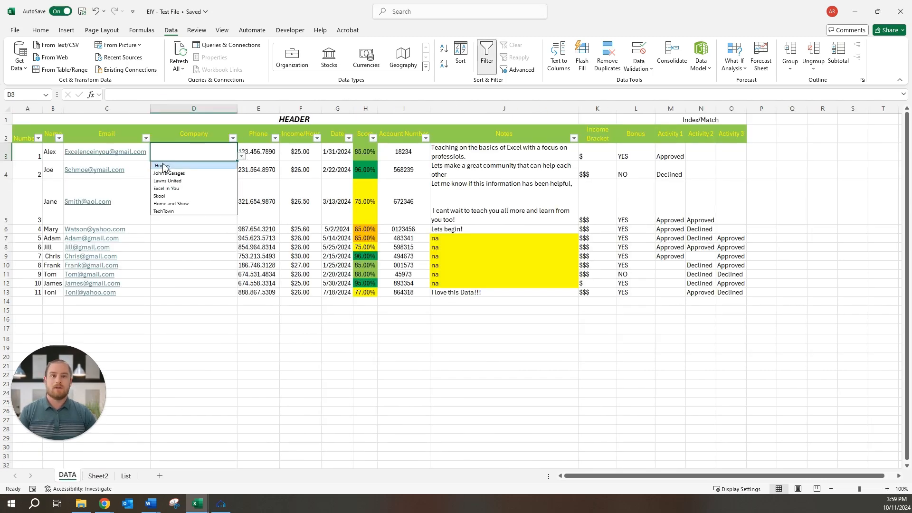